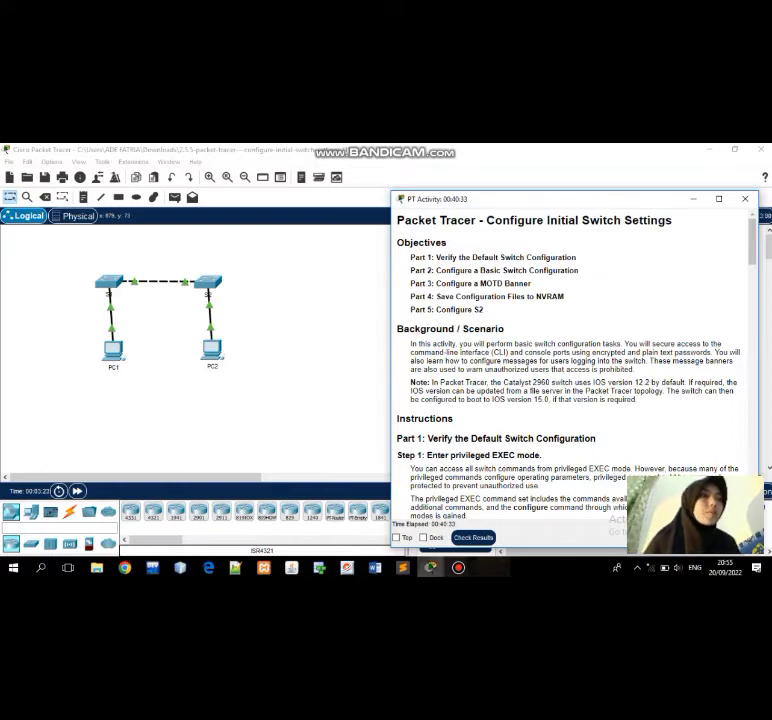
# Scroll through the activity instructions to the end, reaching Part 5's S2 parameter list.
pyautogui.scroll(-3, 570, 360)
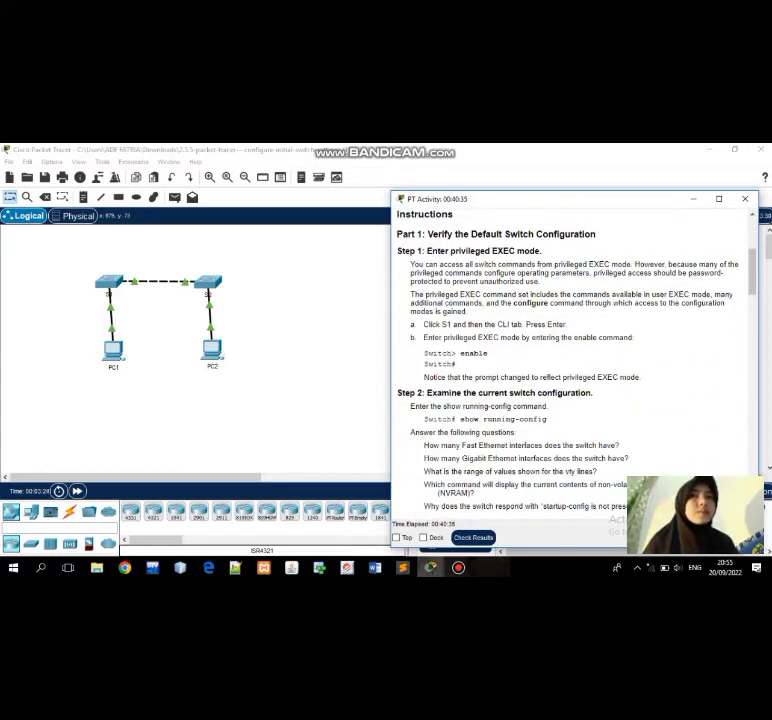
pyautogui.scroll(-10, 570, 360)
pyautogui.scroll(-12, 570, 360)
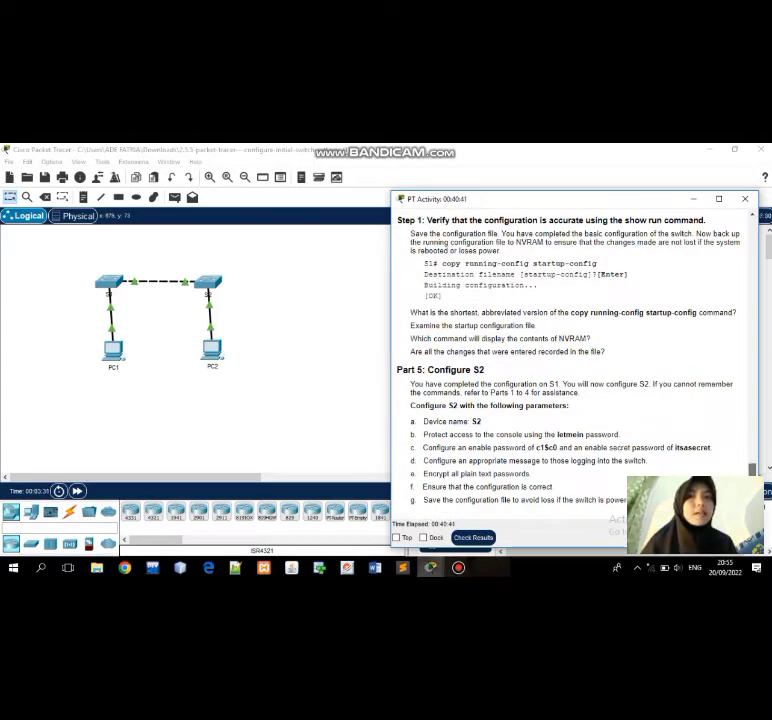
pyautogui.scroll(20, 570, 360)
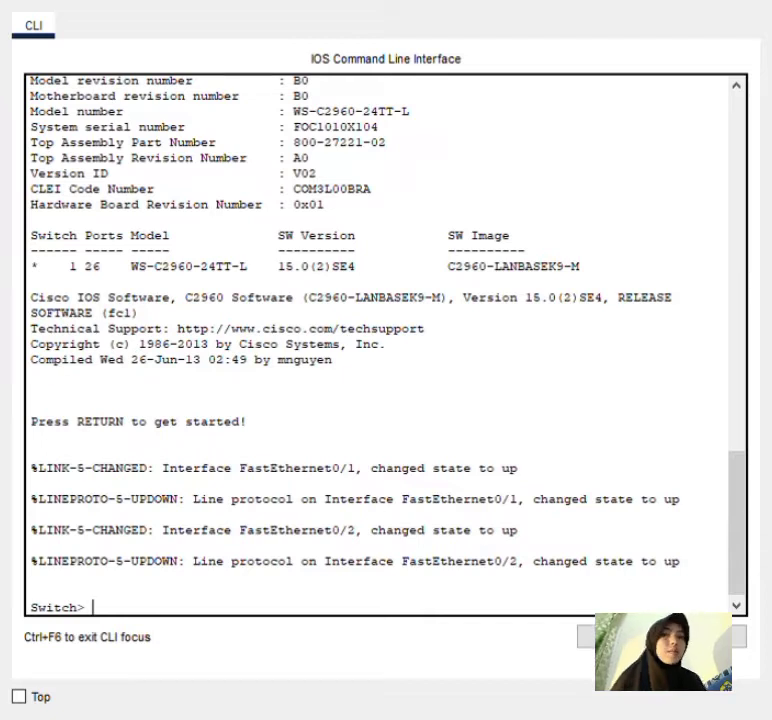
# Enter privileged mode with enable and list the running configuration showing hostname Switch.
pyautogui.write('enable')
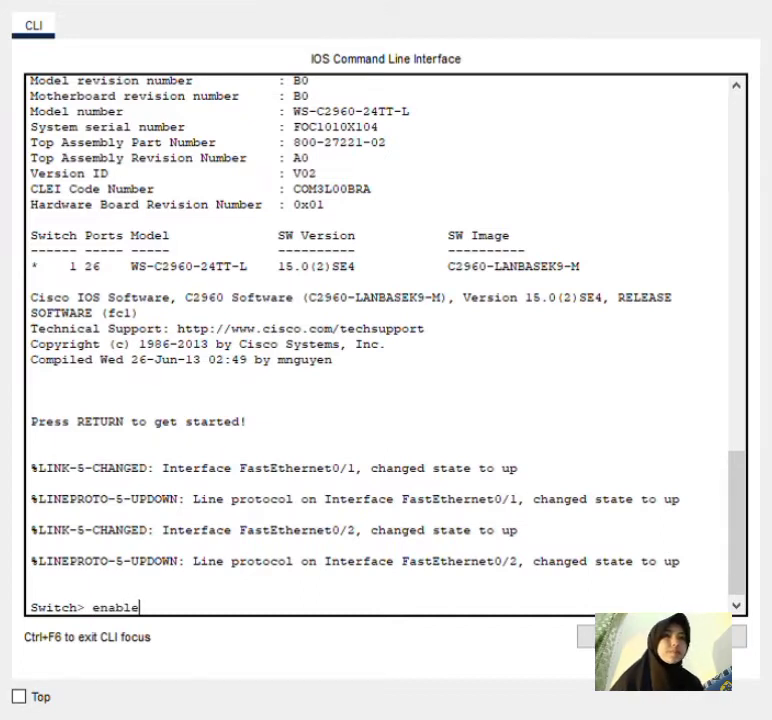
pyautogui.press('Return')
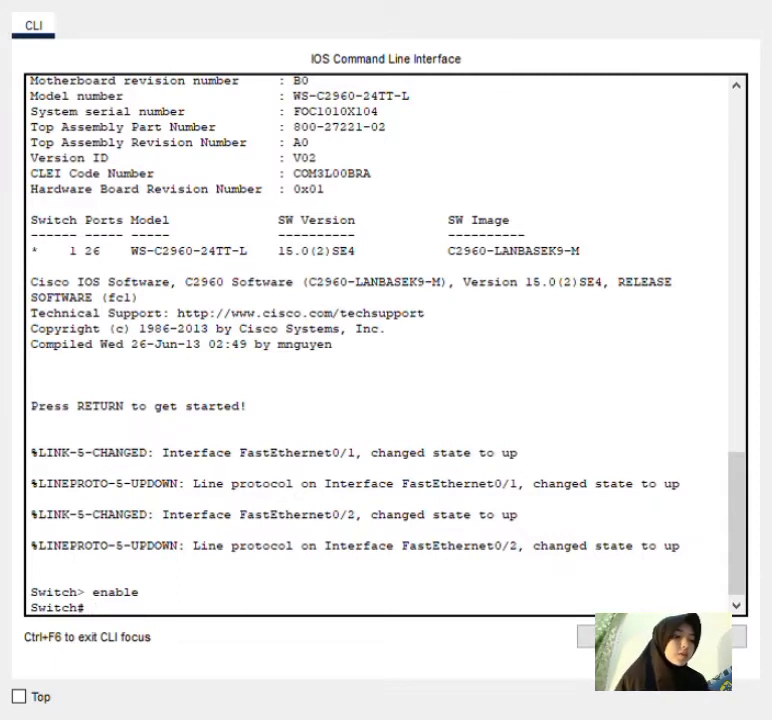
pyautogui.write('show running-config')
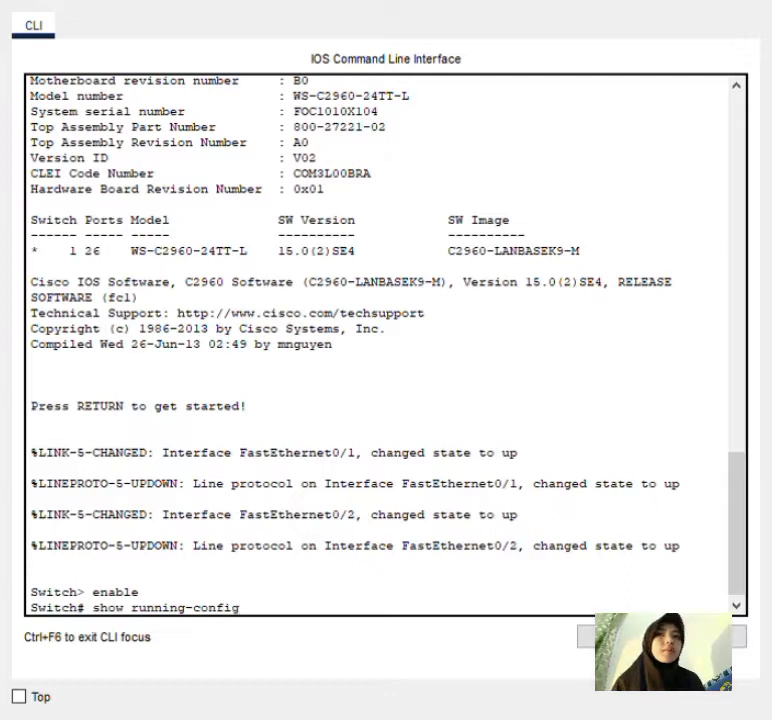
pyautogui.press('Return')
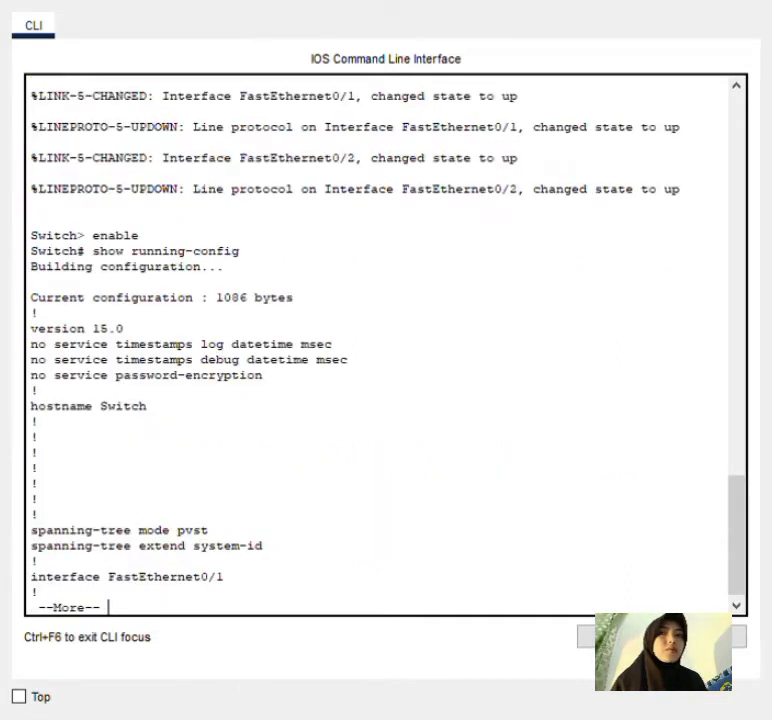
pyautogui.press('q')
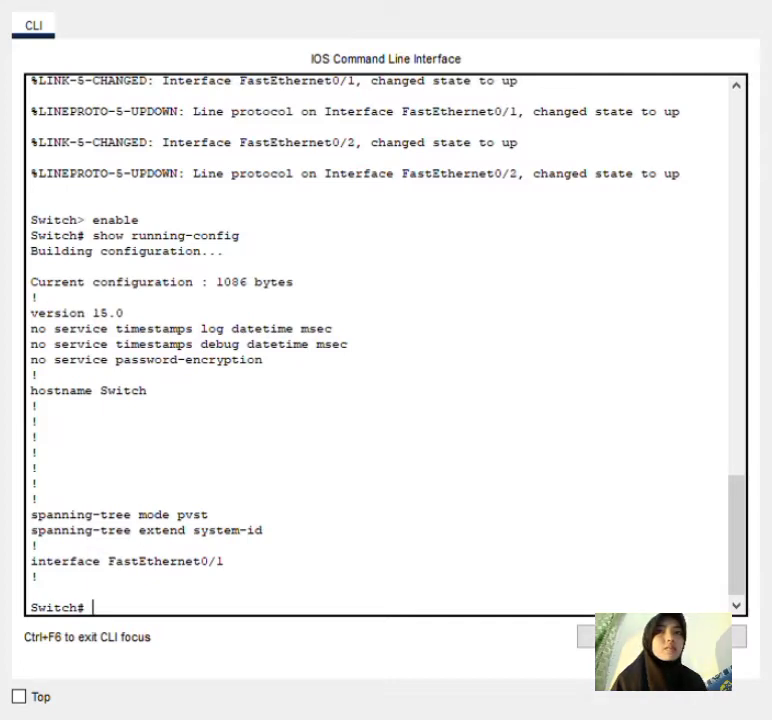
# In global configuration, set the hostname to S1 and exit back to the S1# prompt.
pyautogui.write('configure')
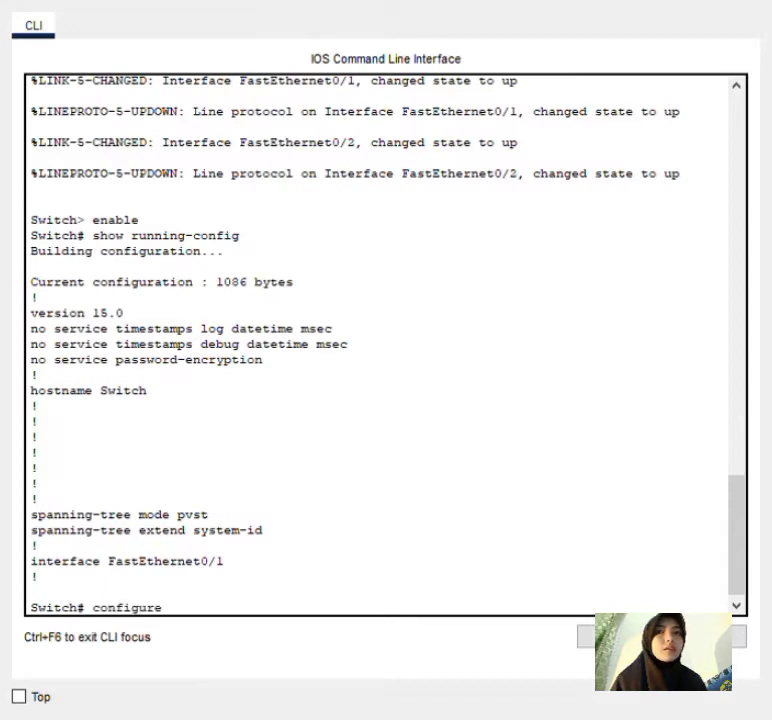
pyautogui.write(' terminal')
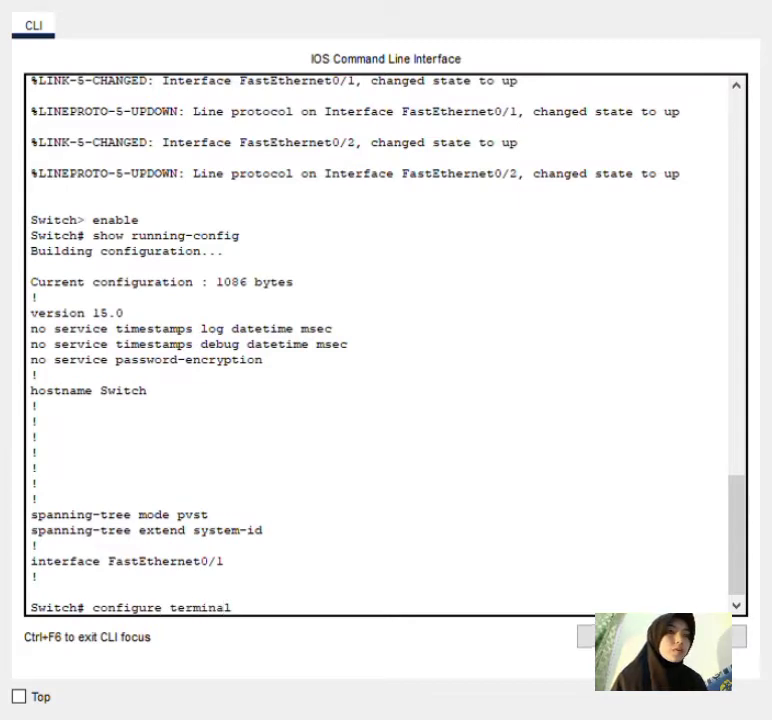
pyautogui.press('Return')
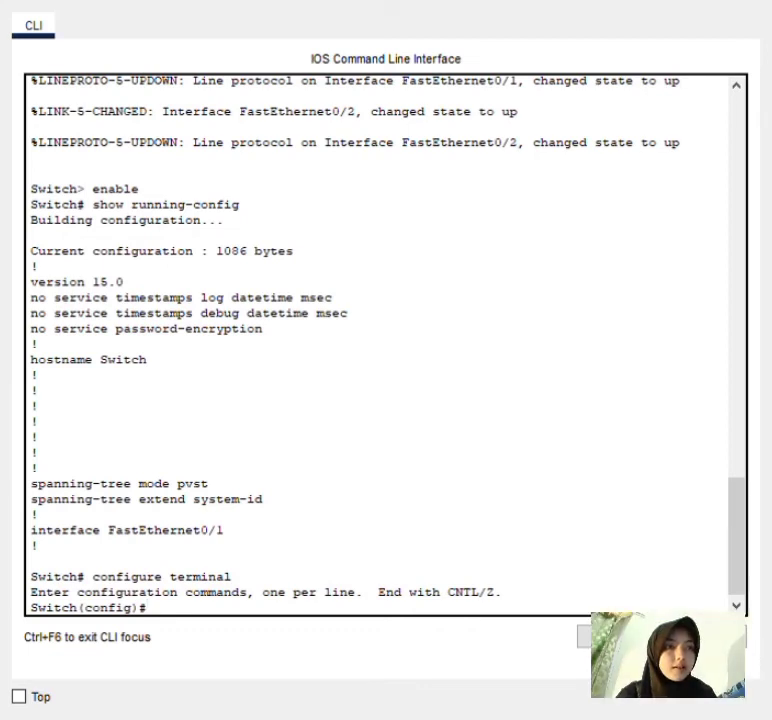
pyautogui.write('hostname S1')
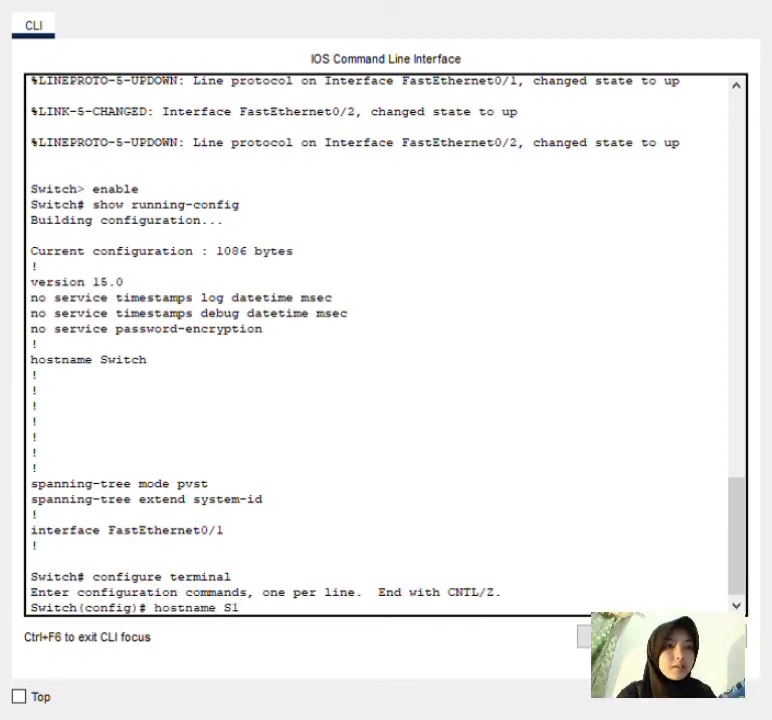
pyautogui.press('Return')
pyautogui.write('n')
pyautogui.press('BackSpace')
pyautogui.write('exit')
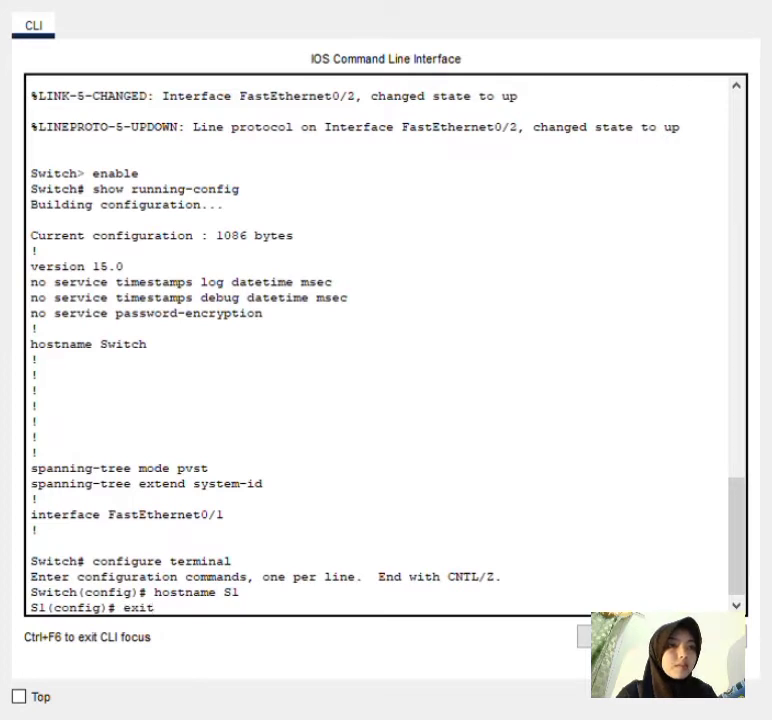
pyautogui.press('Return')
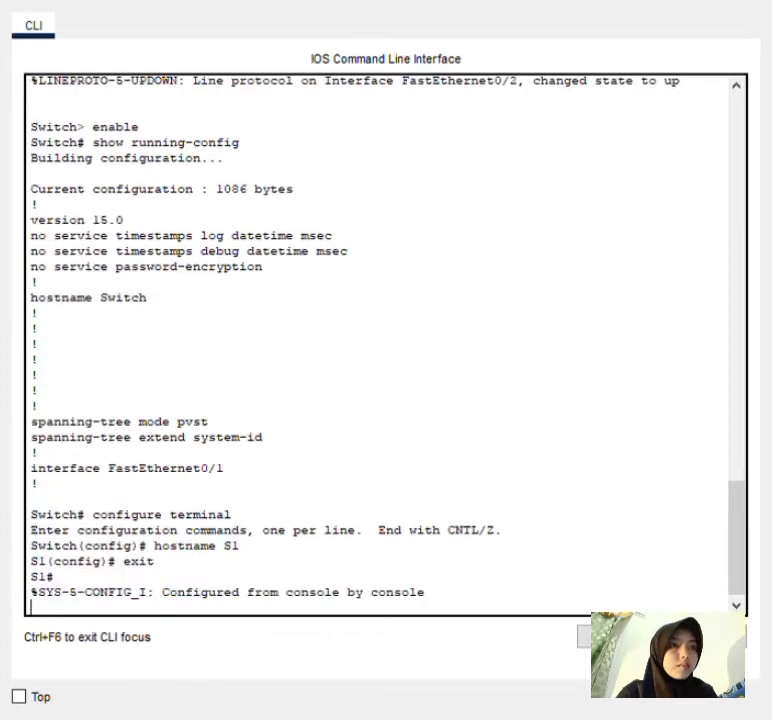
pyautogui.press('Return')
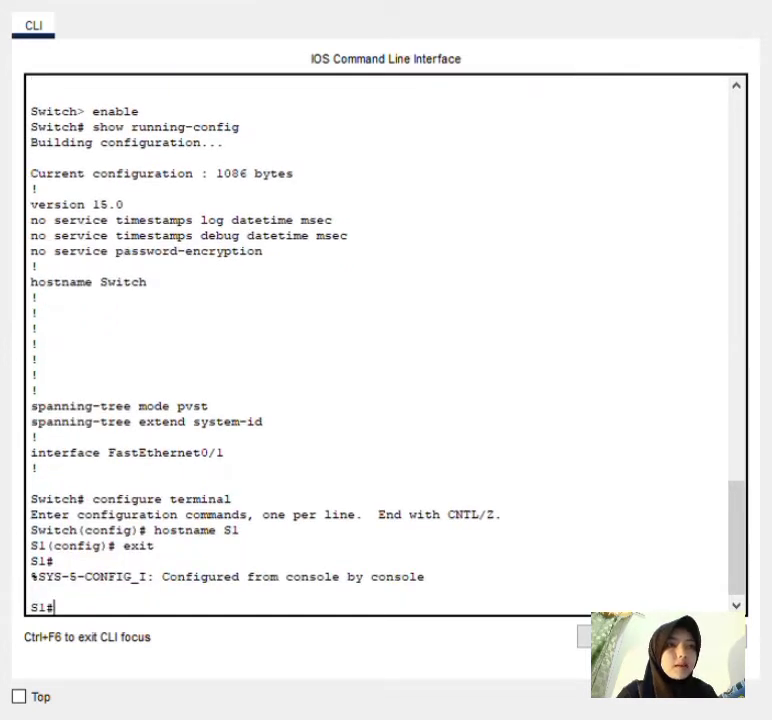
# Enter global configuration mode and switch to line console 0.
pyautogui.write('configure')
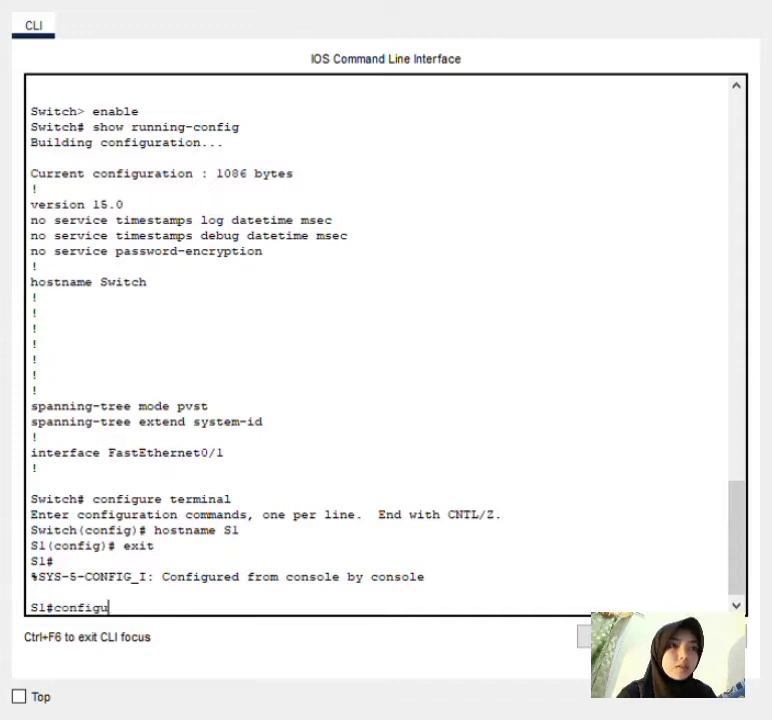
pyautogui.press('Left')
pyautogui.press('Left')
pyautogui.press('Left')
pyautogui.press('Left')
pyautogui.press('Left')
pyautogui.press('Left')
pyautogui.press('Left')
pyautogui.press('Left')
pyautogui.press('Left')
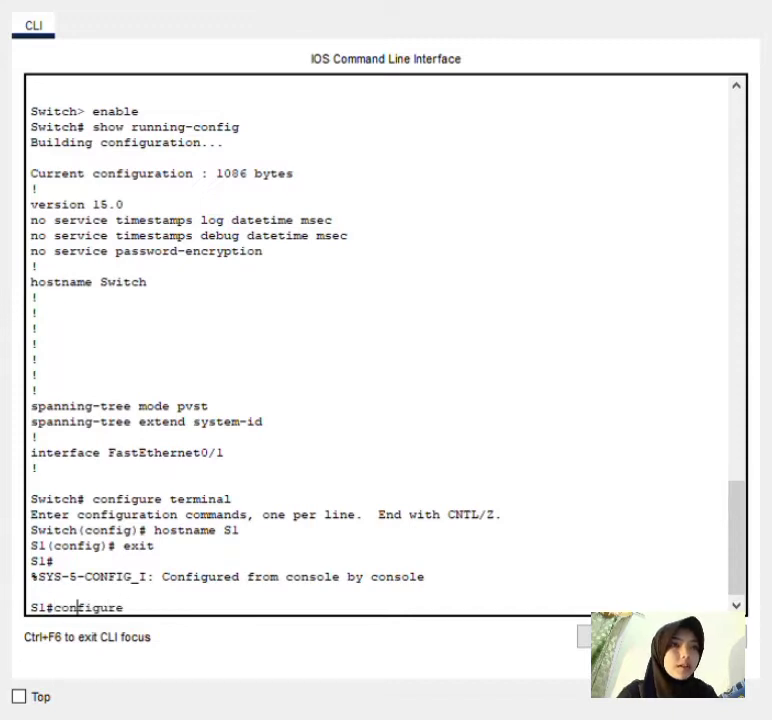
pyautogui.press('Right')
pyautogui.press('Right')
pyautogui.press('Right')
pyautogui.press('Right')
pyautogui.press('Right')
pyautogui.press('Right')
pyautogui.press('Right')
pyautogui.press('Right')
pyautogui.press('Right')
pyautogui.write('terminal')
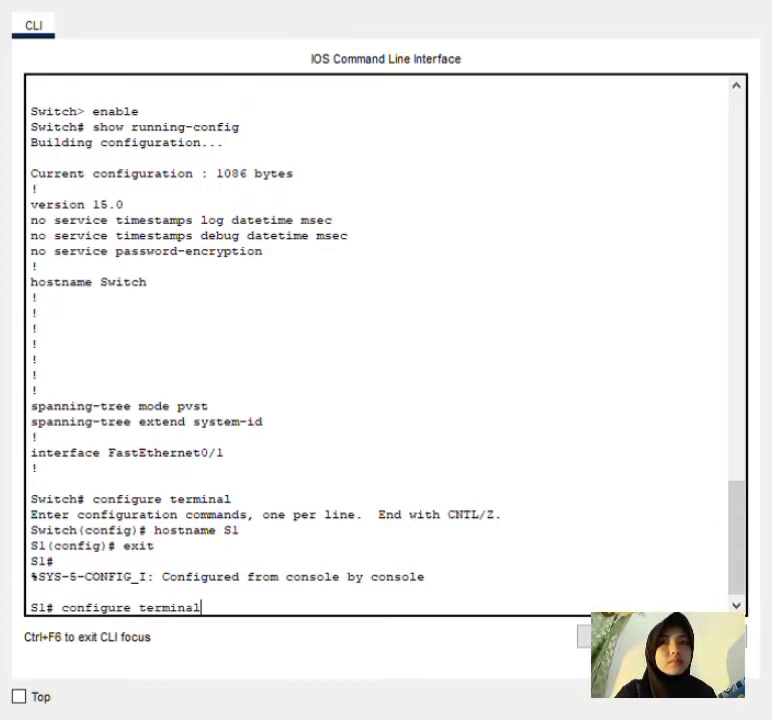
pyautogui.press('Return')
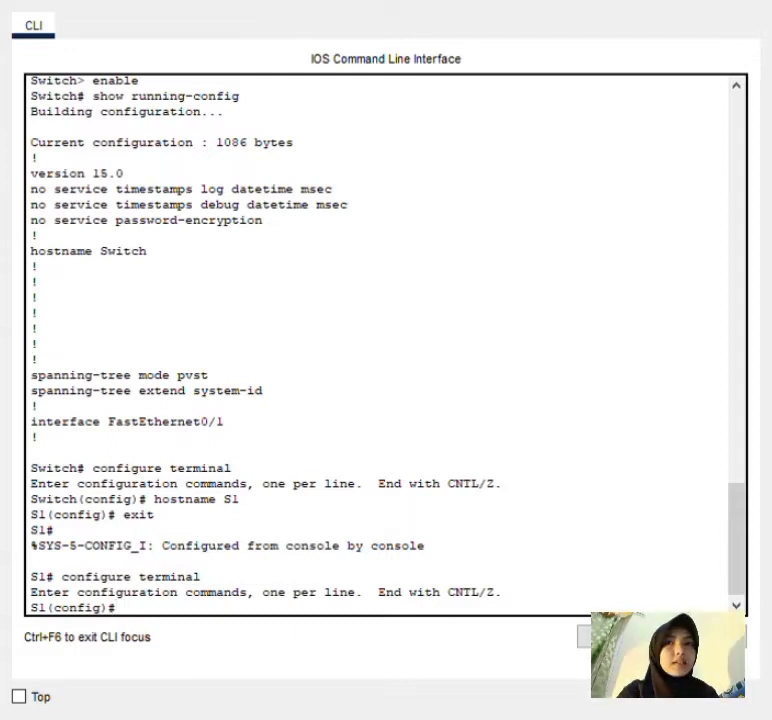
pyautogui.write('line')
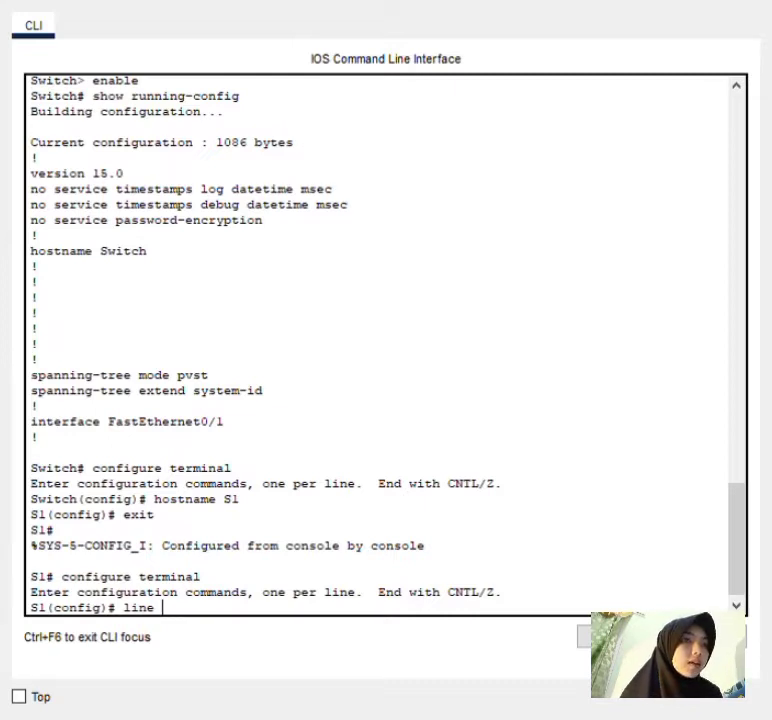
pyautogui.write('co')
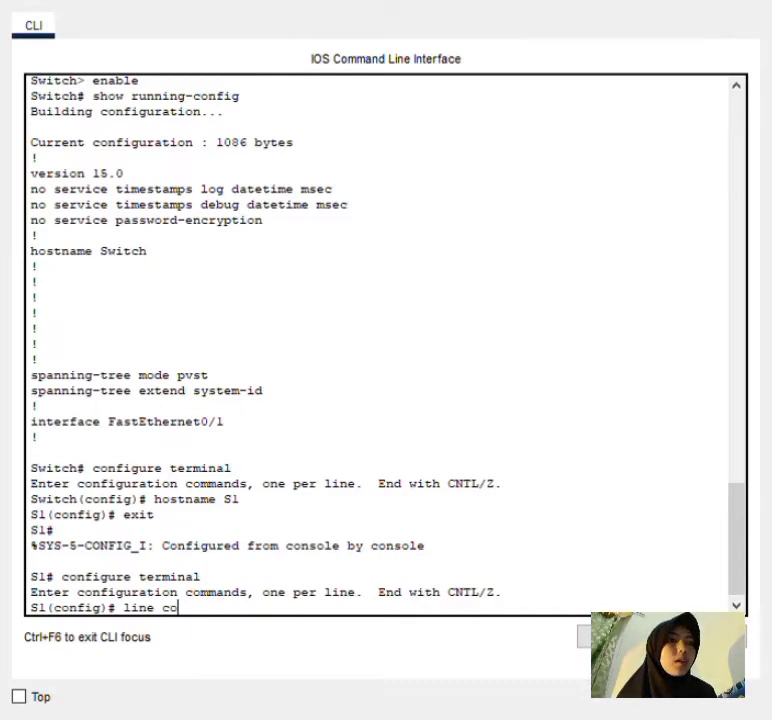
pyautogui.write('nsole 0')
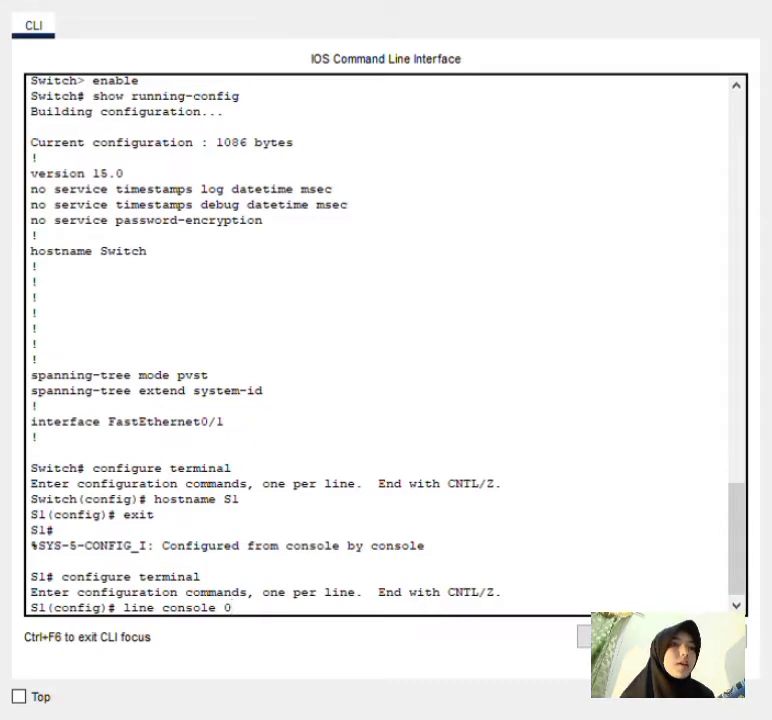
pyautogui.press('Return')
# Set a console line password, require login, and exit back to the S1# prompt.
pyautogui.write('passw')
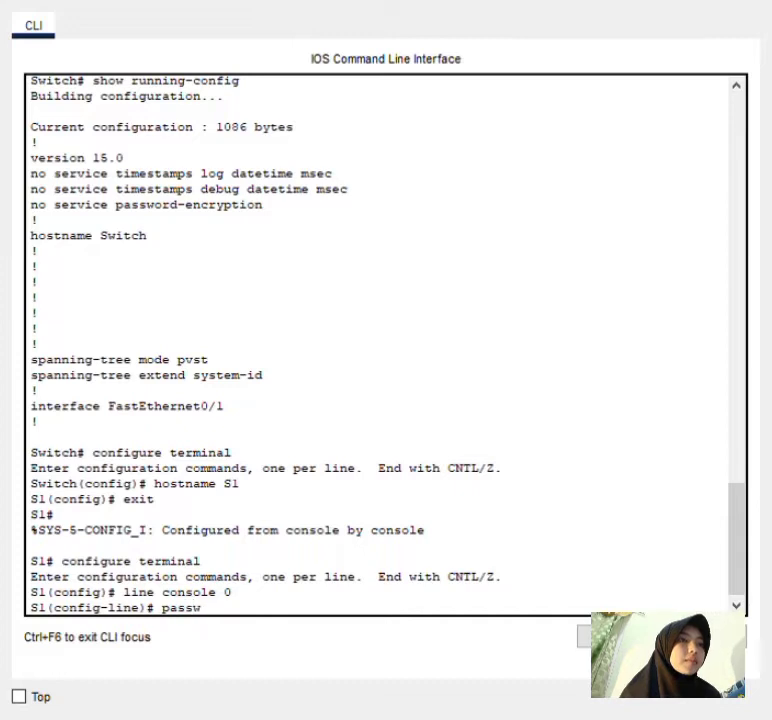
pyautogui.write('ord l')
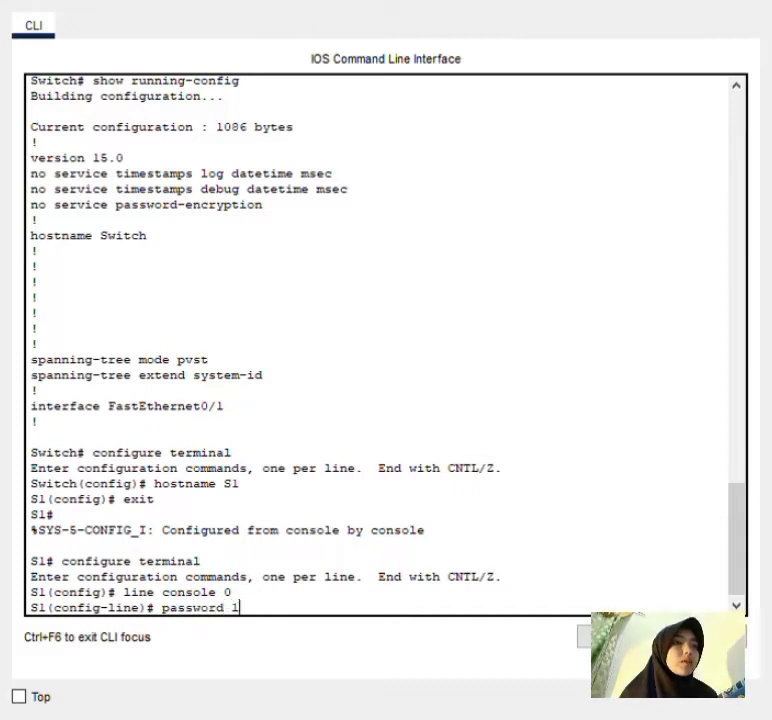
pyautogui.write('etmein')
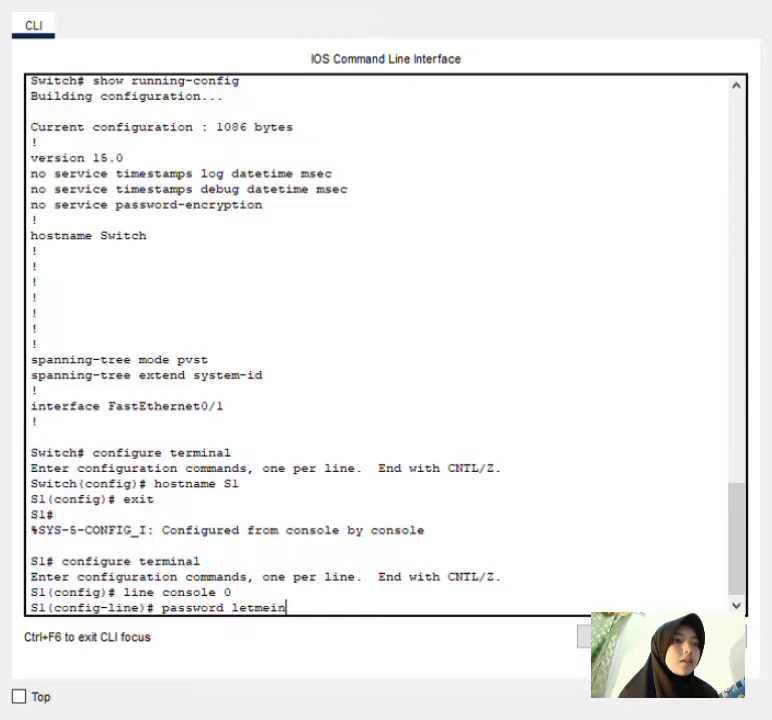
pyautogui.press('Return')
pyautogui.write('login')
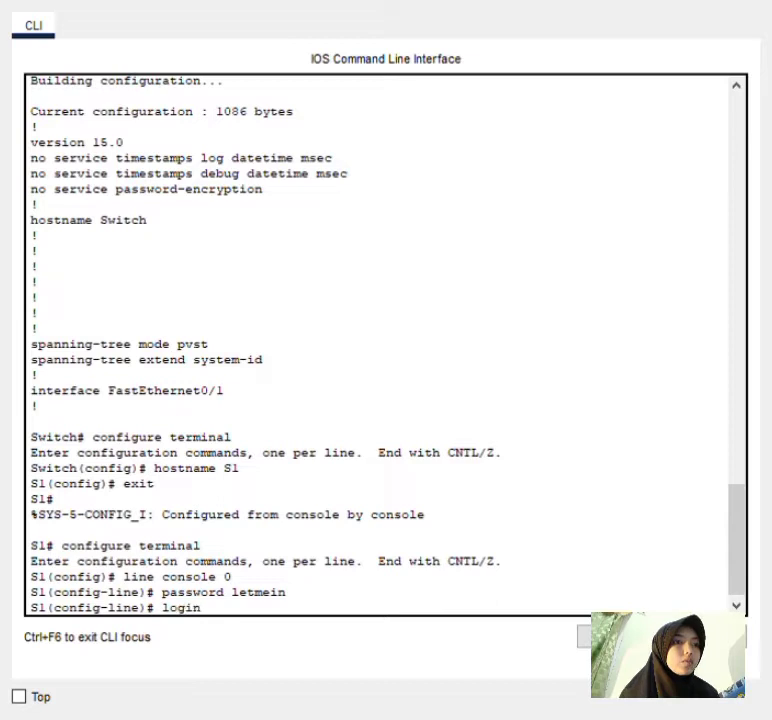
pyautogui.press('Return')
pyautogui.write('exit')
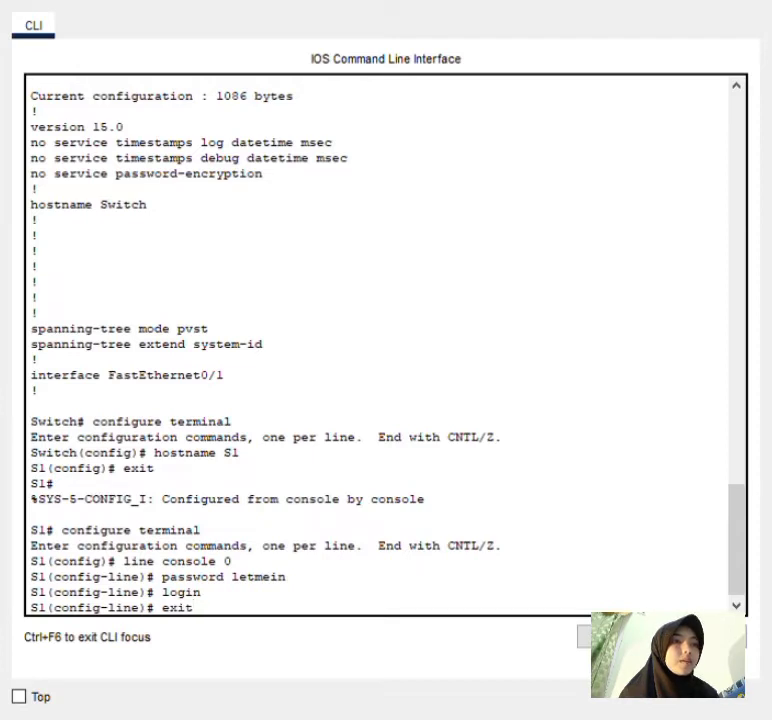
pyautogui.press('Return')
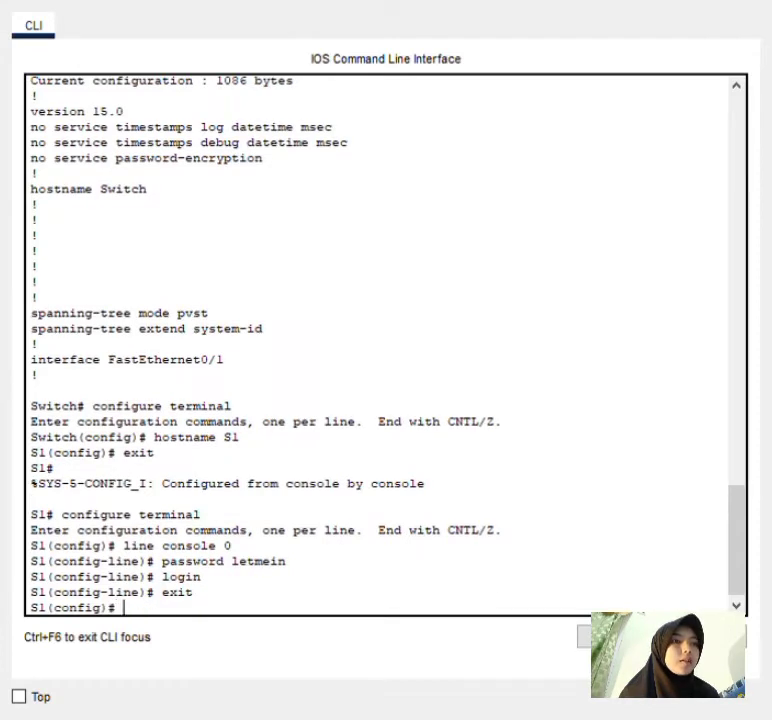
pyautogui.write('e')
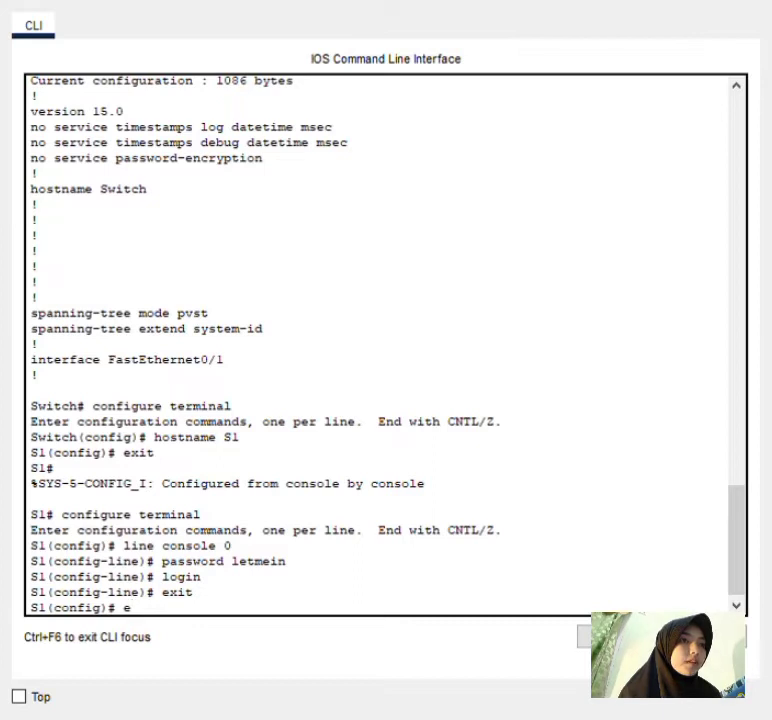
pyautogui.write('xi')
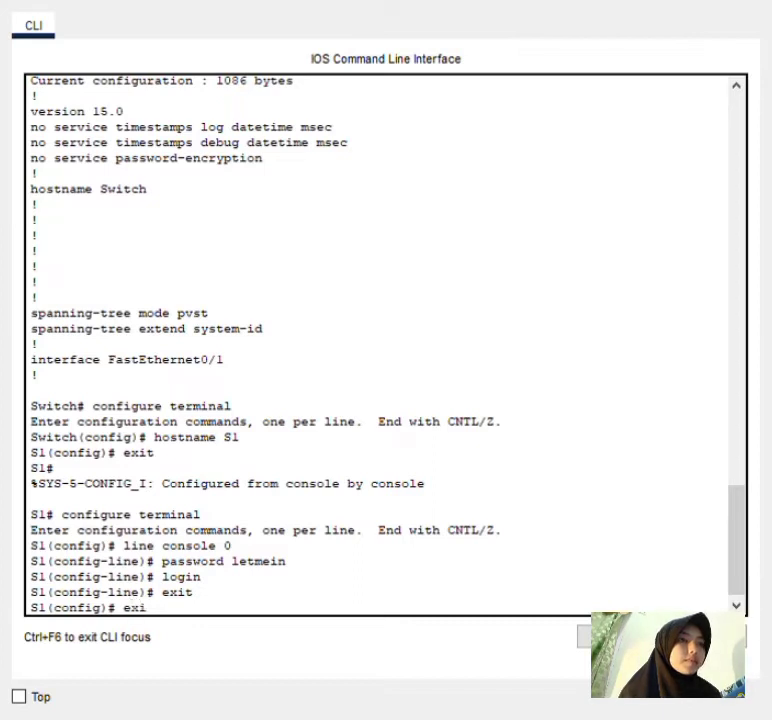
pyautogui.write('t')
pyautogui.press('Return')
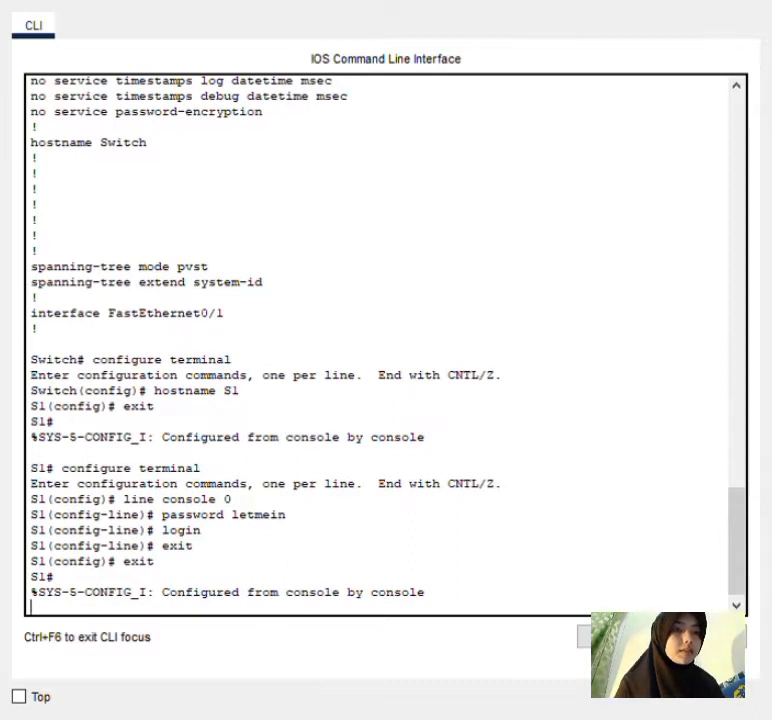
pyautogui.press('Return')
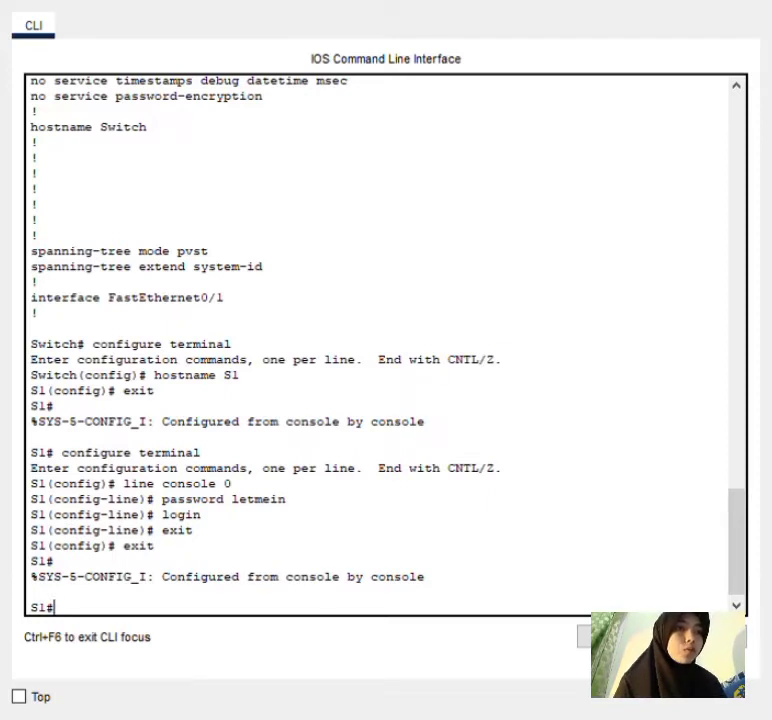
# Log out of S1's console, log back in with the console password, and run enable.
pyautogui.write('exit')
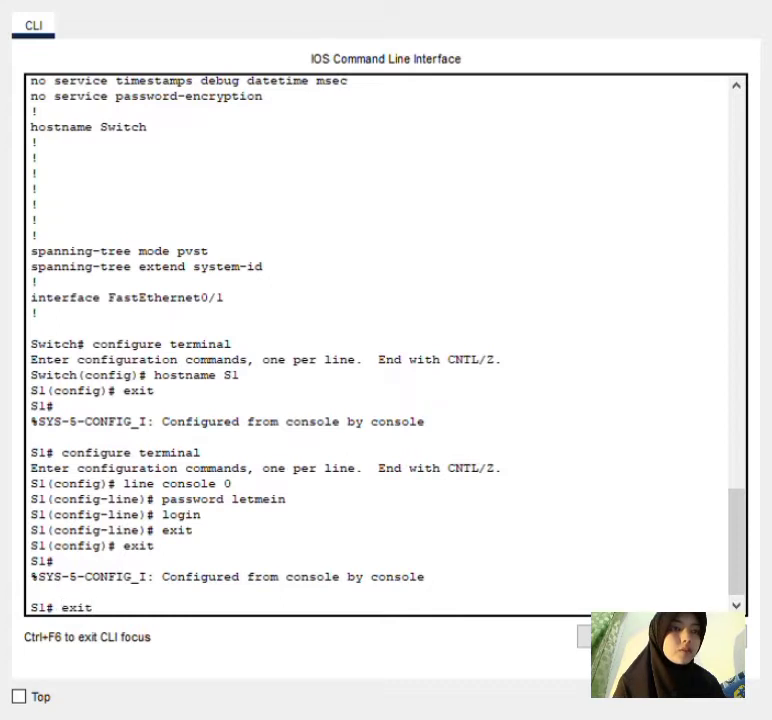
pyautogui.press('Return')
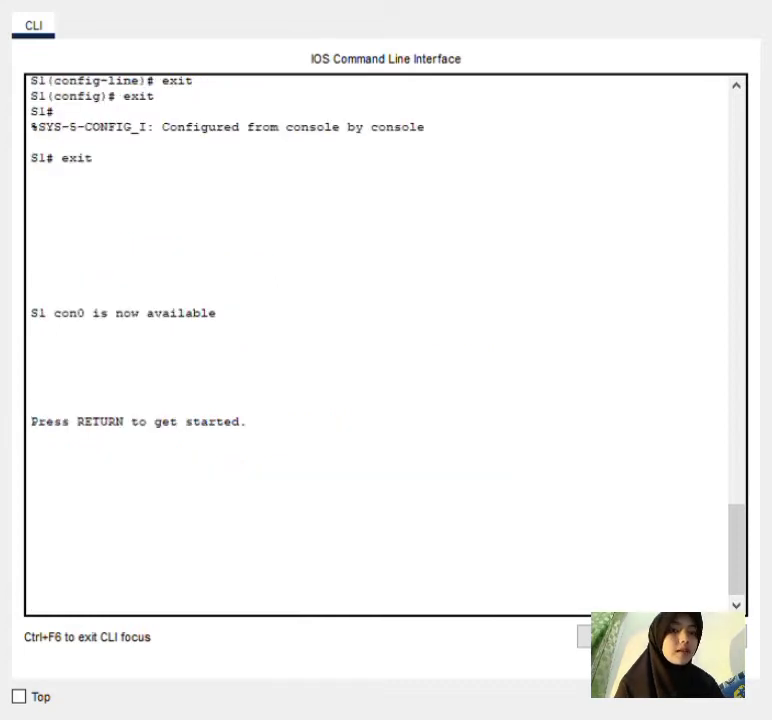
pyautogui.press('Return')
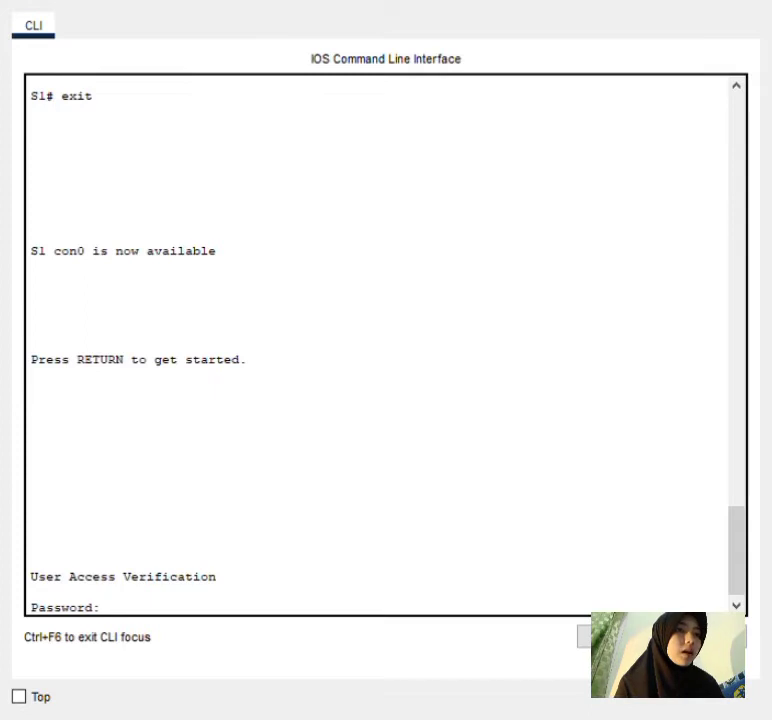
pyautogui.press('Return')
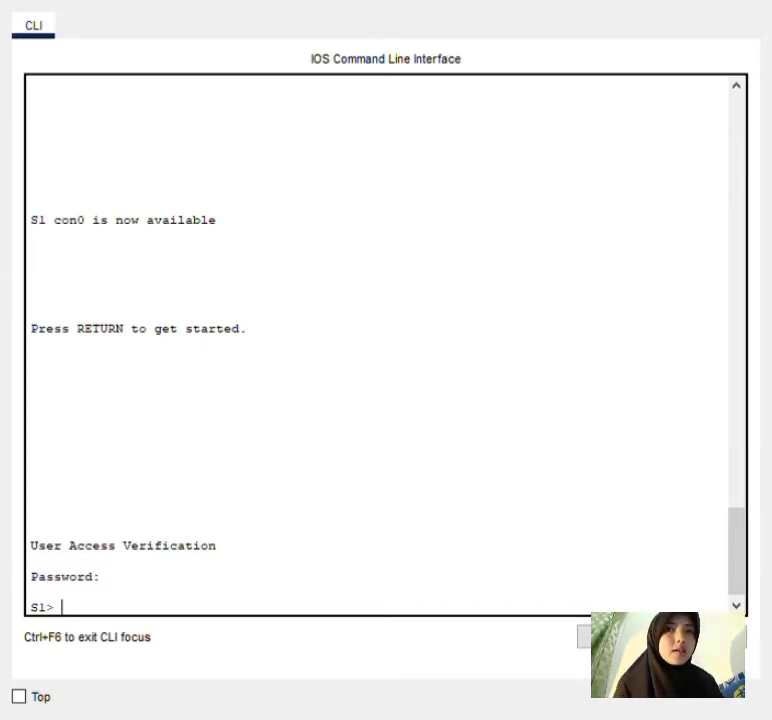
pyautogui.write('en')
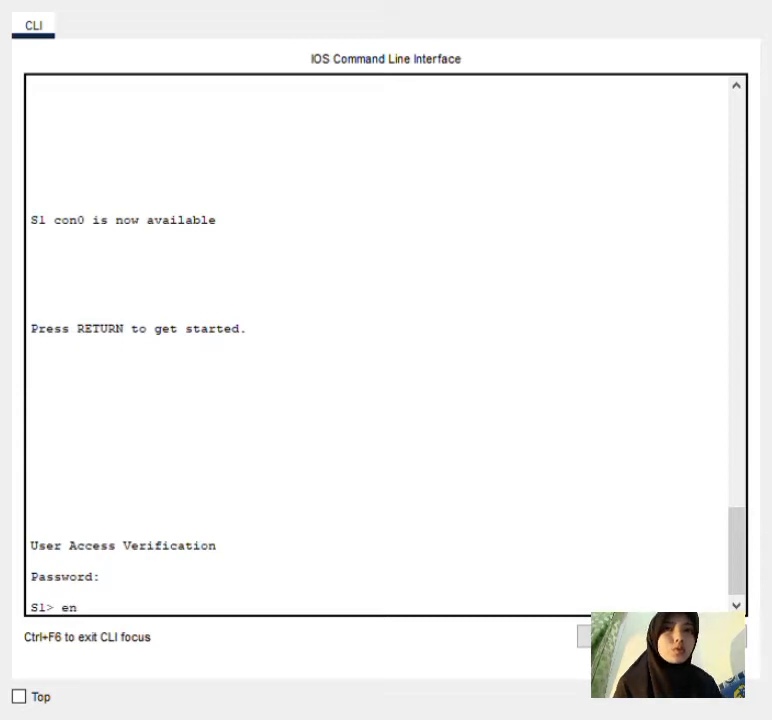
pyautogui.write('able')
pyautogui.press('Return')
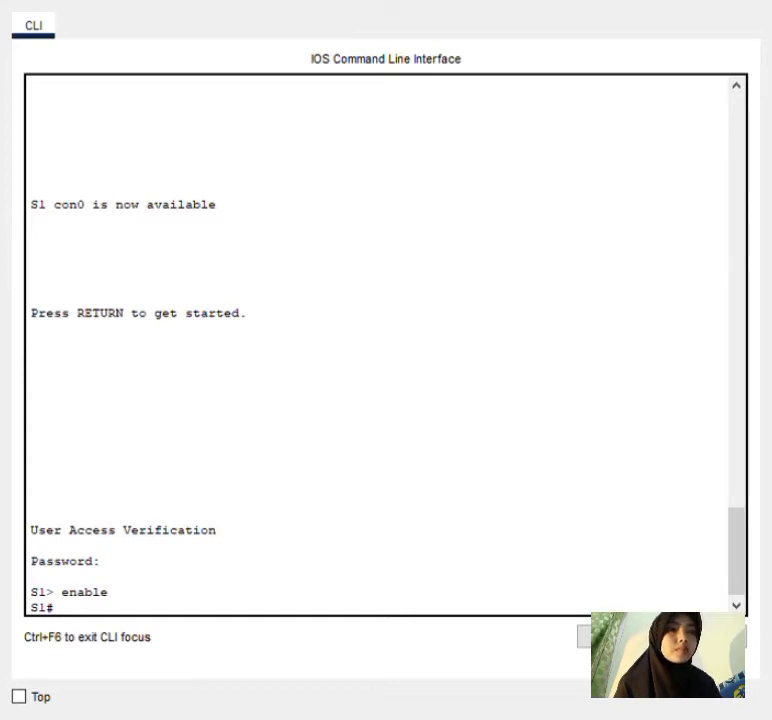
# Set an enable password on S1 from global configuration and return to the S1# prompt.
pyautogui.write('configu')
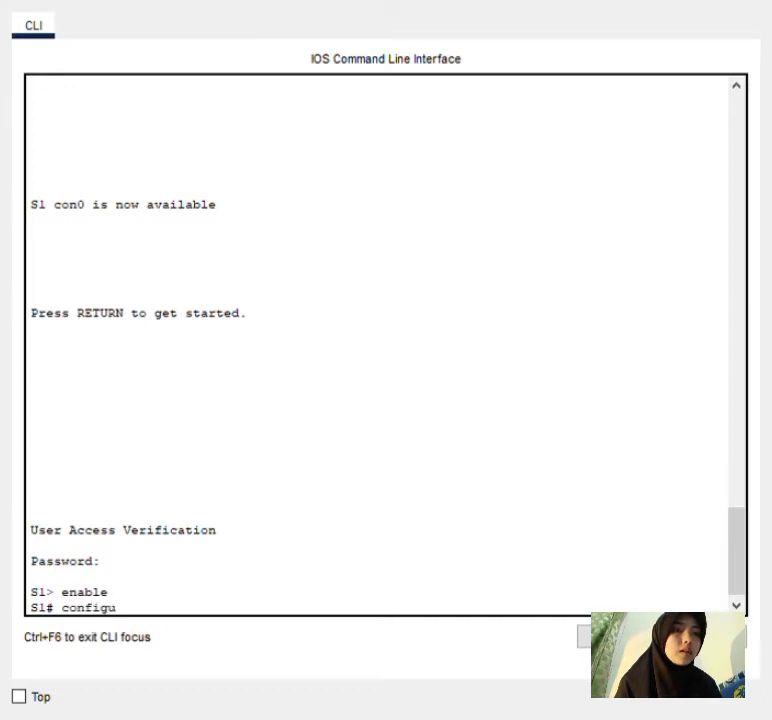
pyautogui.write('re terminal')
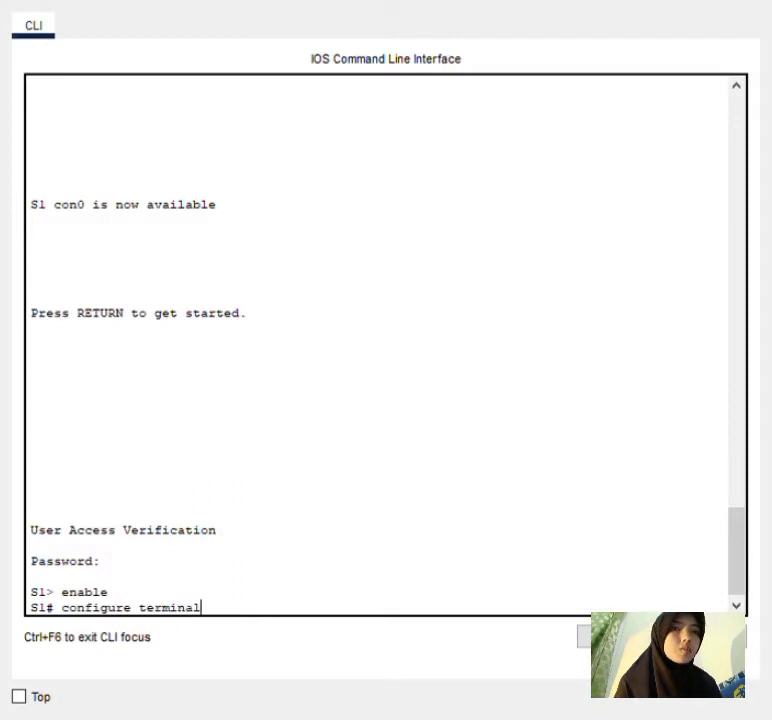
pyautogui.press('Return')
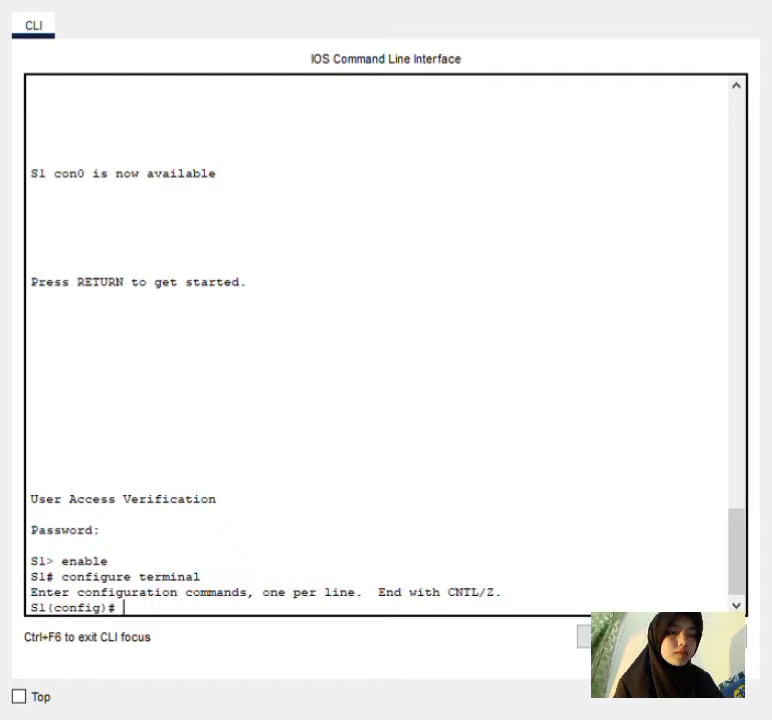
pyautogui.write('enable')
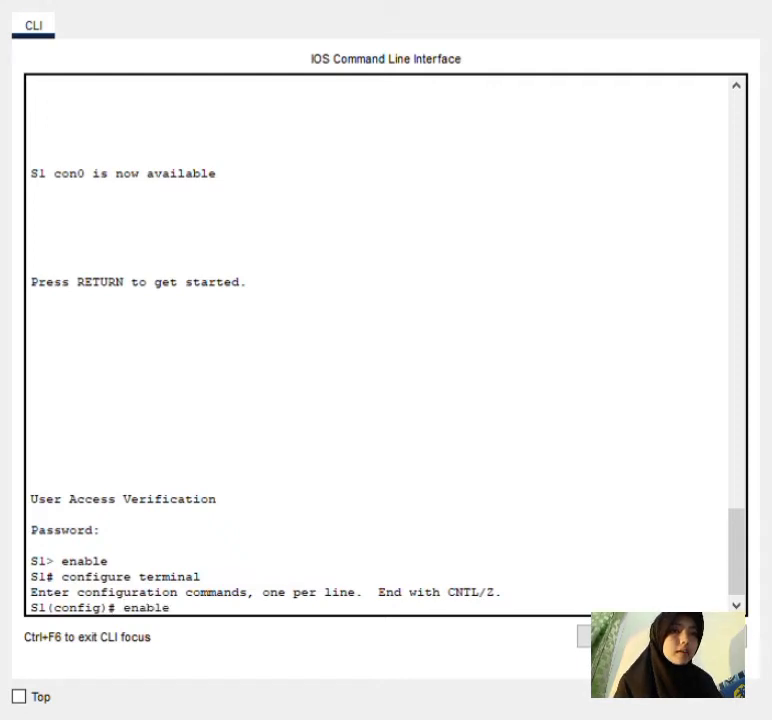
pyautogui.write(' password')
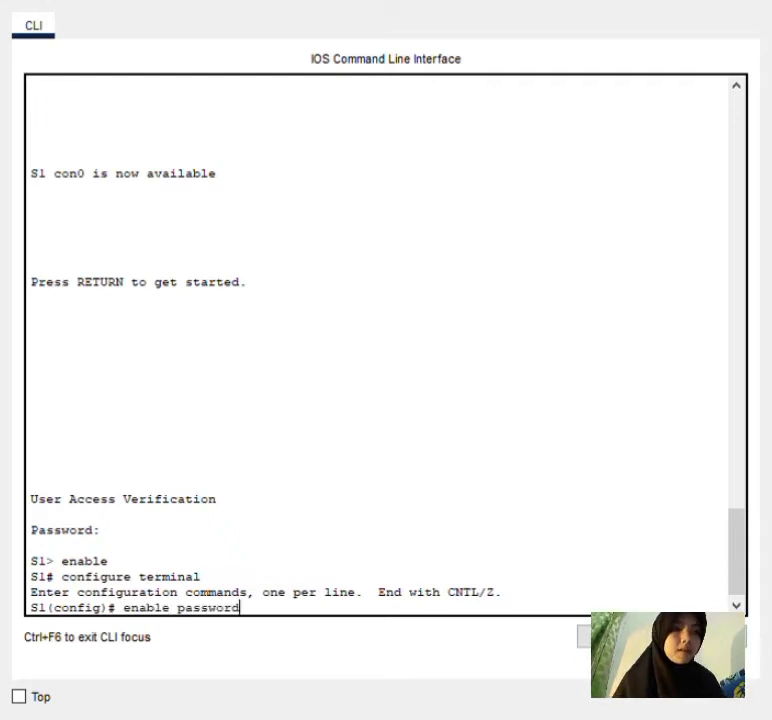
pyautogui.write(' cl')
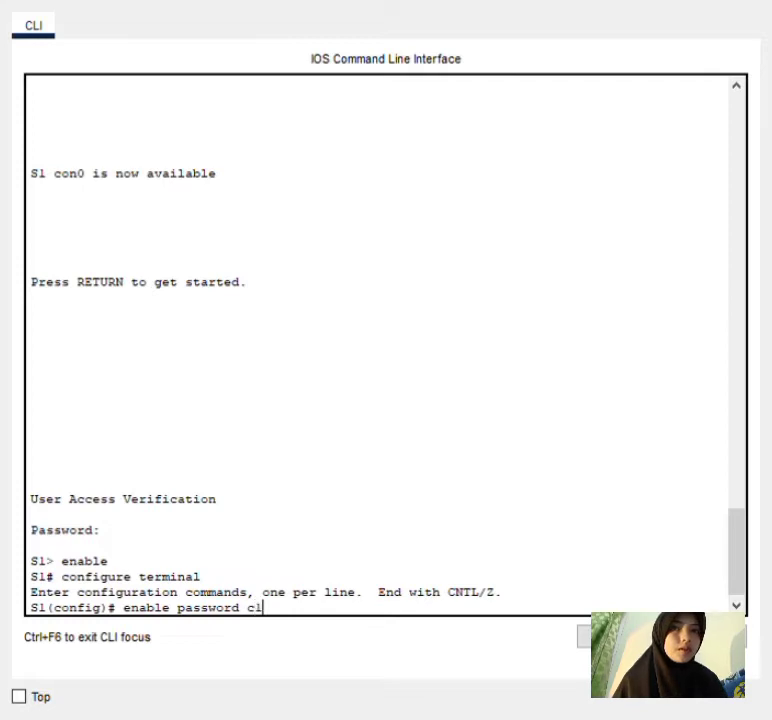
pyautogui.write('$c0')
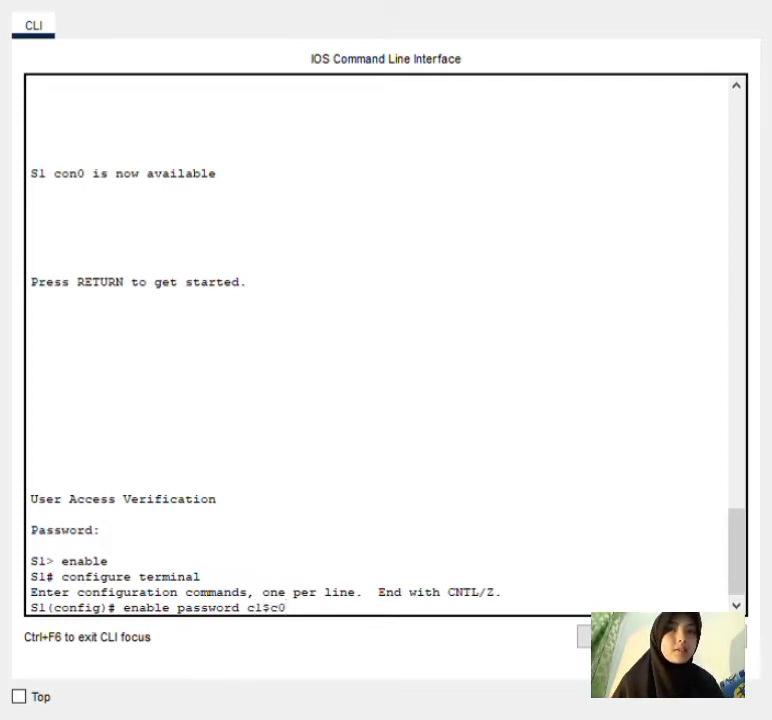
pyautogui.press('Return')
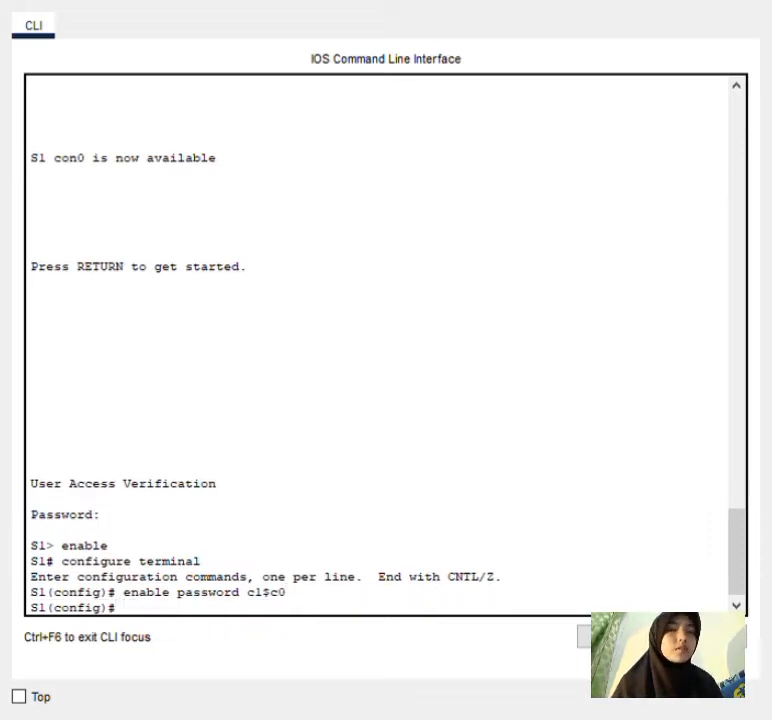
pyautogui.write('exit')
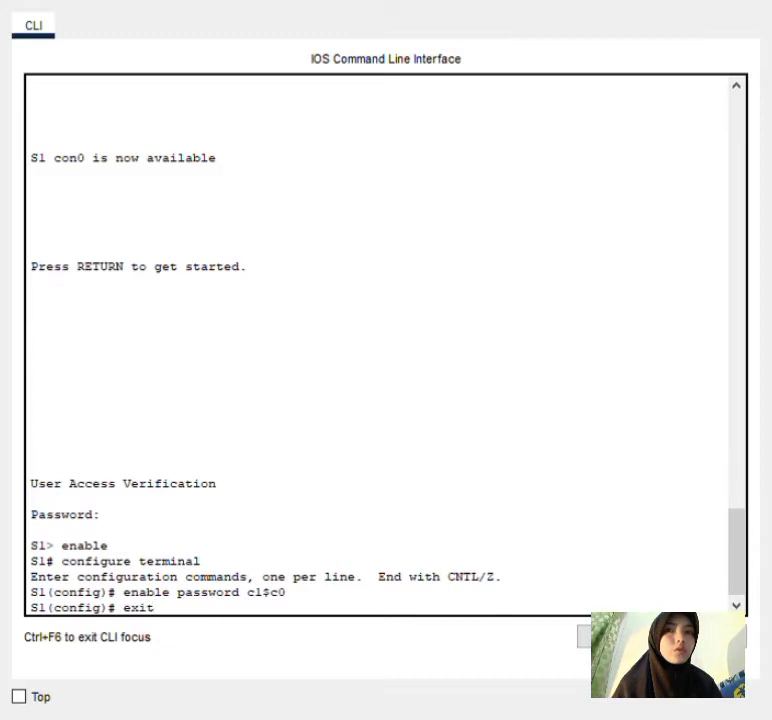
pyautogui.press('Return')
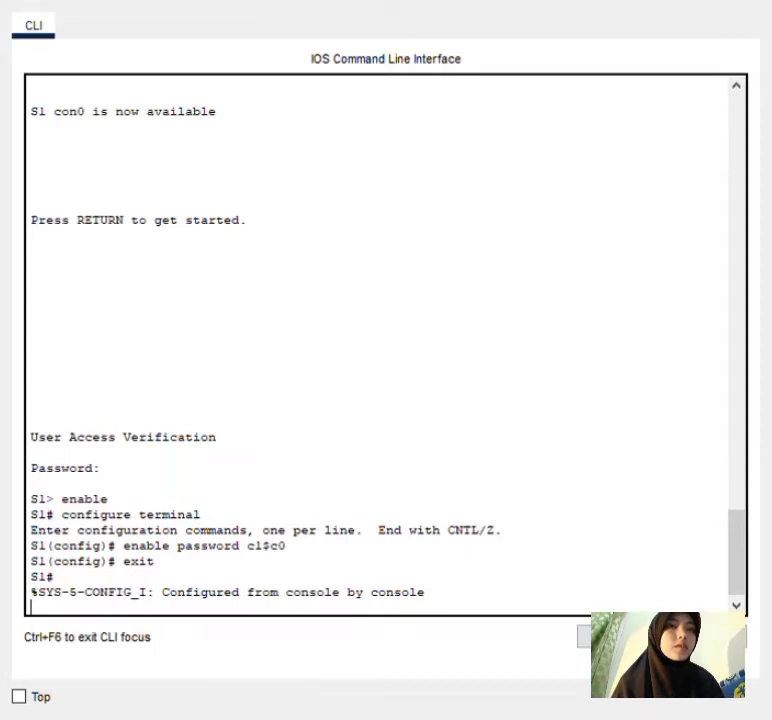
pyautogui.press('Return')
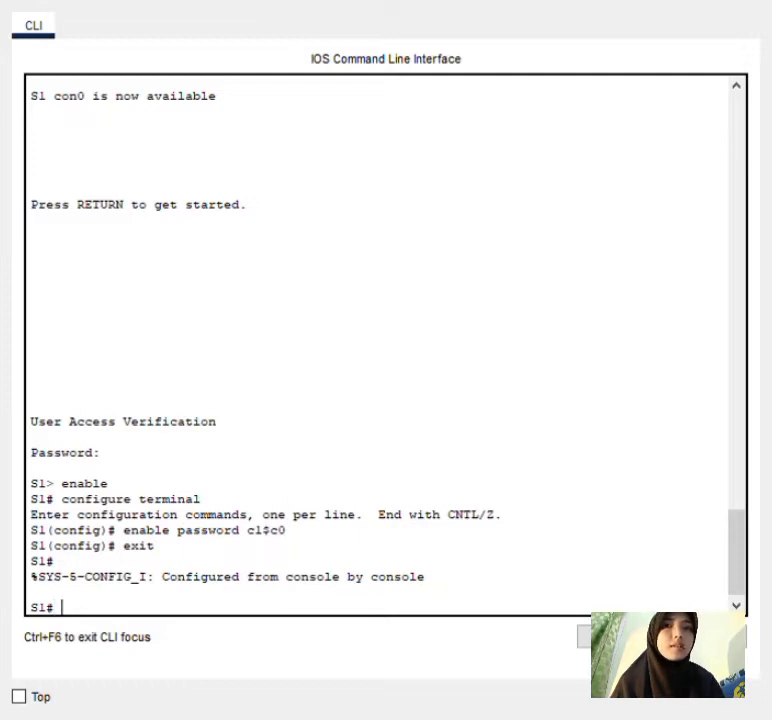
# Log out and log back in to S1's console, retrying after a rejected password.
pyautogui.write('exit')
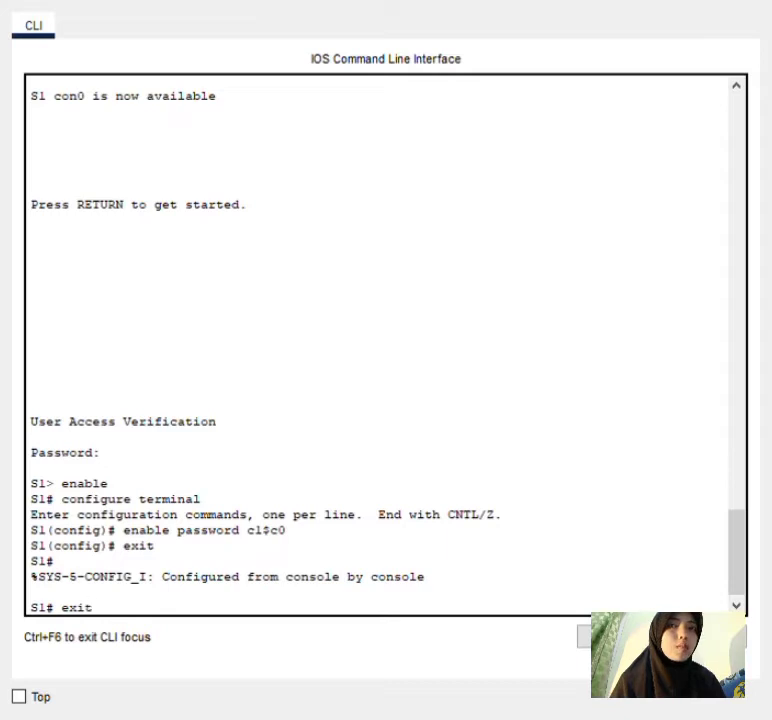
pyautogui.press('Return')
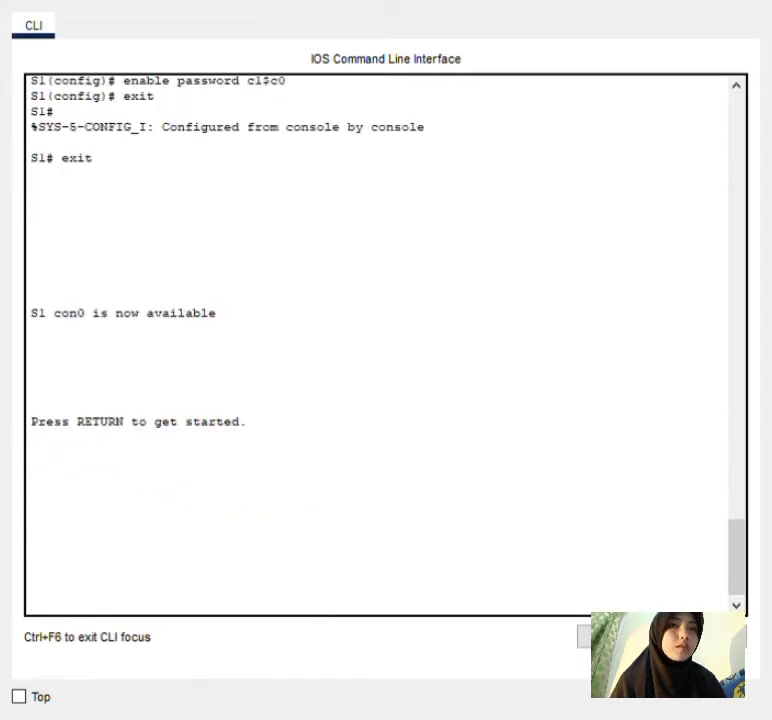
pyautogui.press('Return')
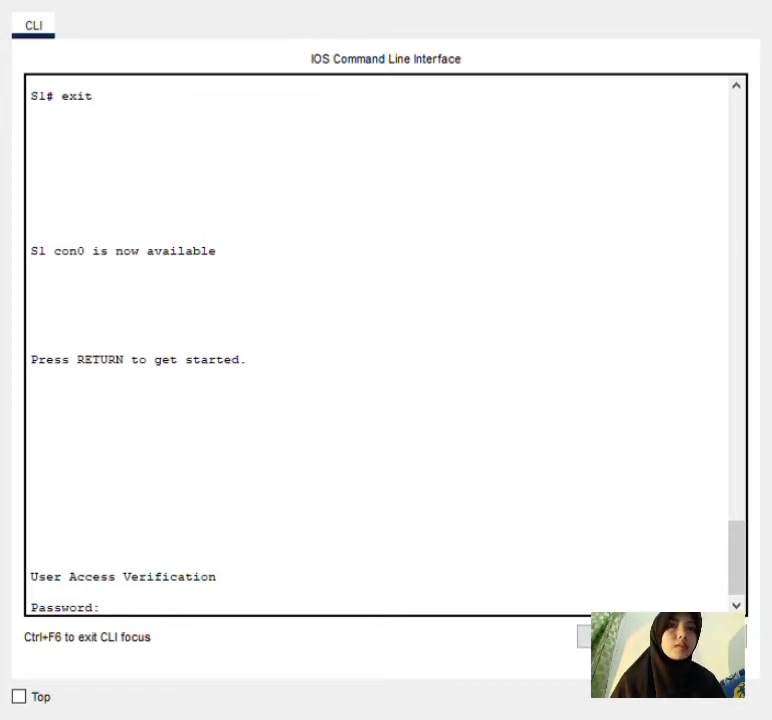
pyautogui.press('Return')
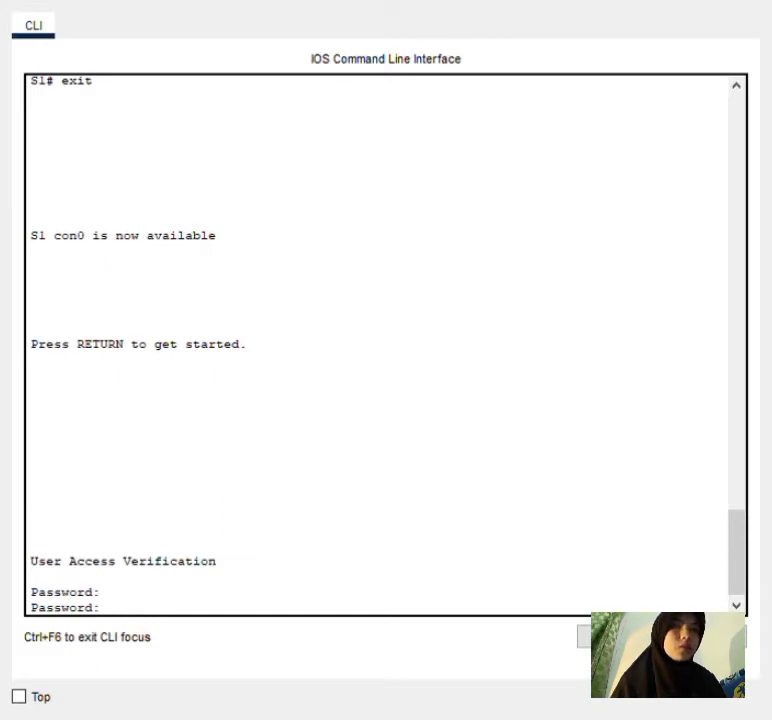
pyautogui.press('Return')
# Run enable and supply the enable password to reach S1#.
pyautogui.write('enable')
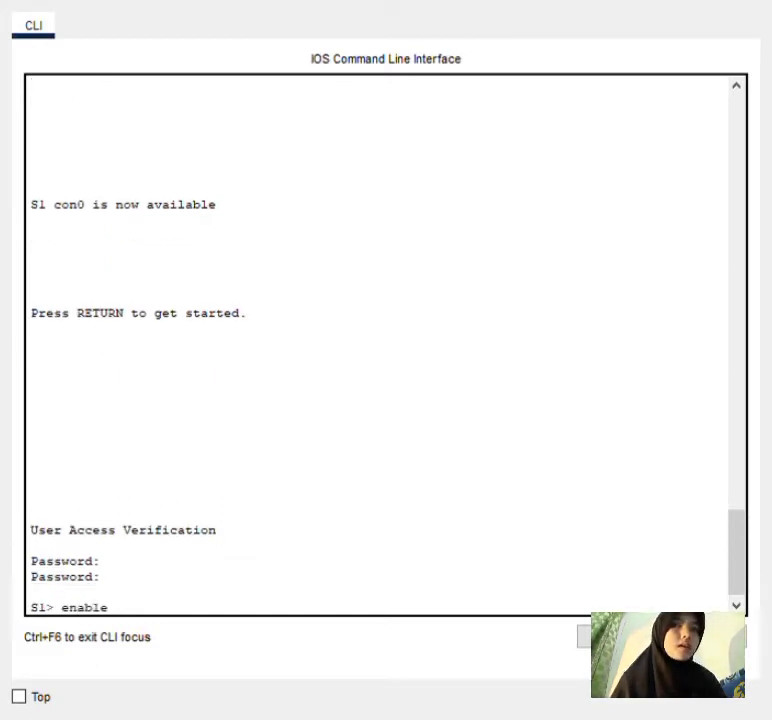
pyautogui.press('Return')
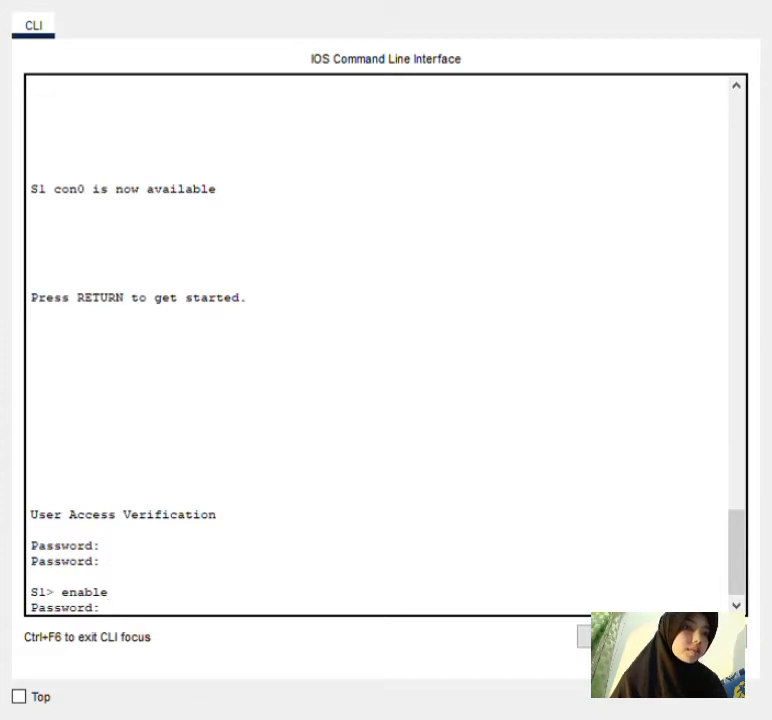
pyautogui.press('Return')
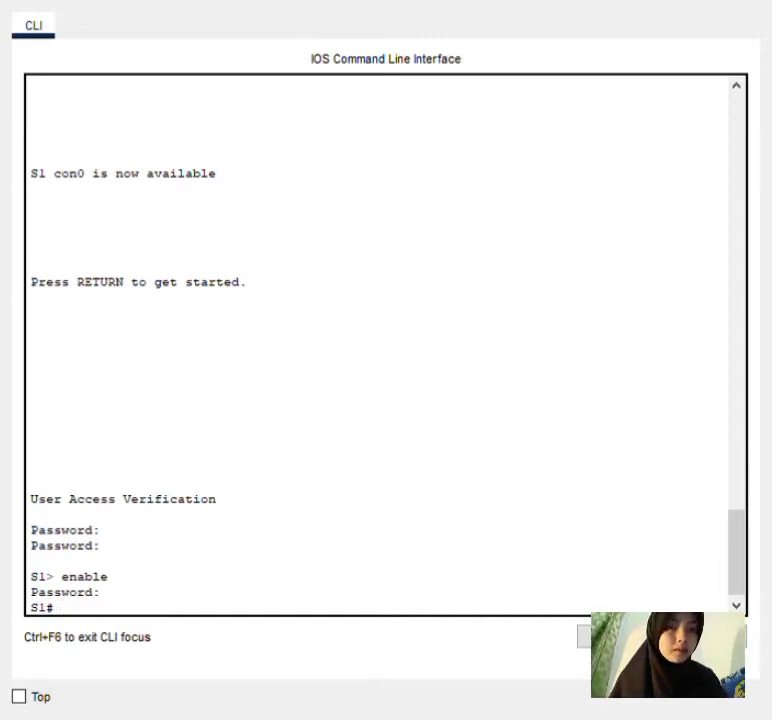
# Display S1's 1131-byte running configuration with hostname S1 and a plain enable password.
pyautogui.write('show r')
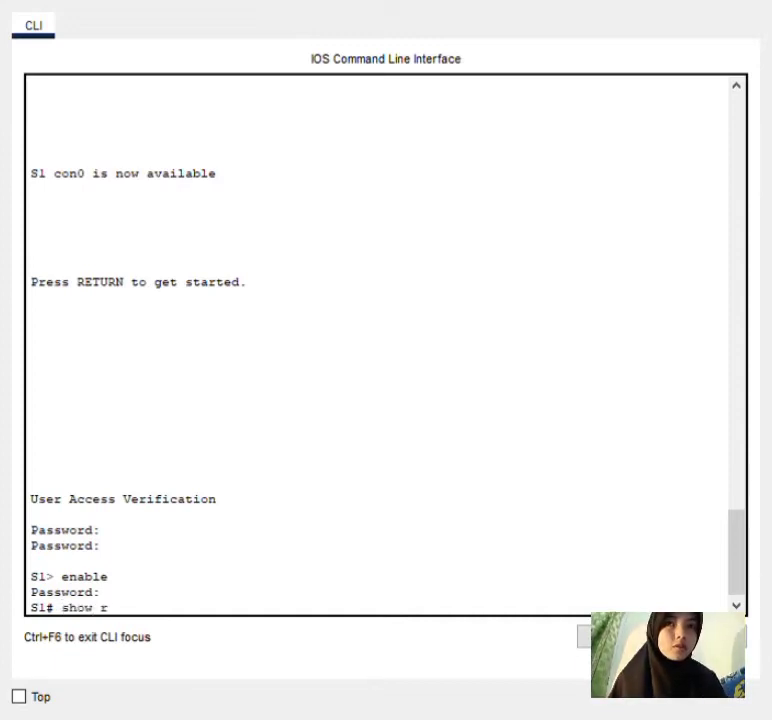
pyautogui.write('unning-')
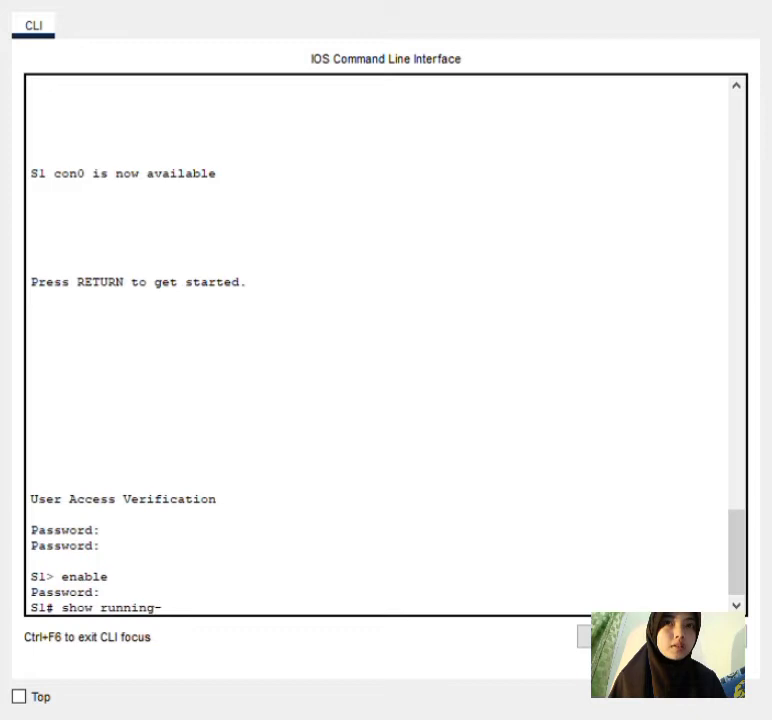
pyautogui.write('config')
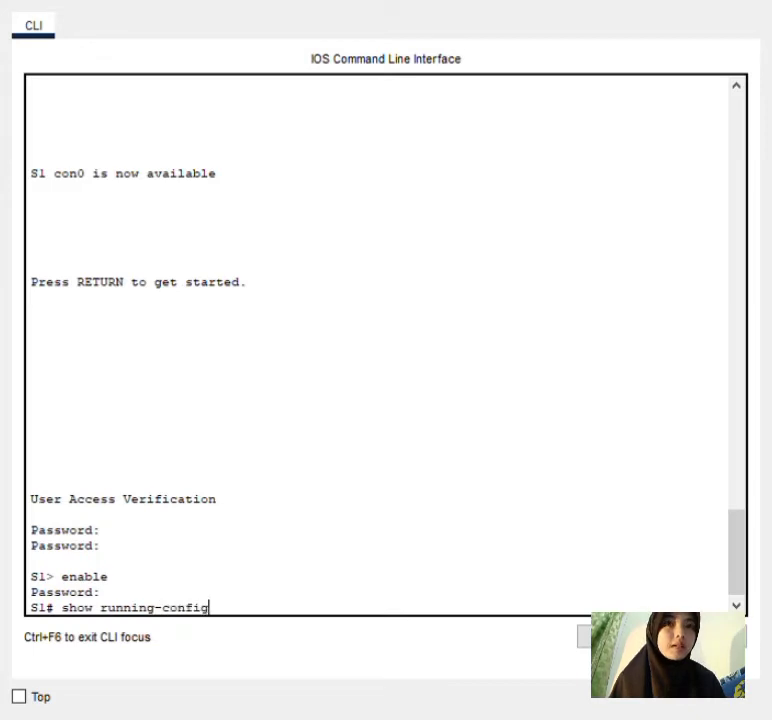
pyautogui.press('Return')
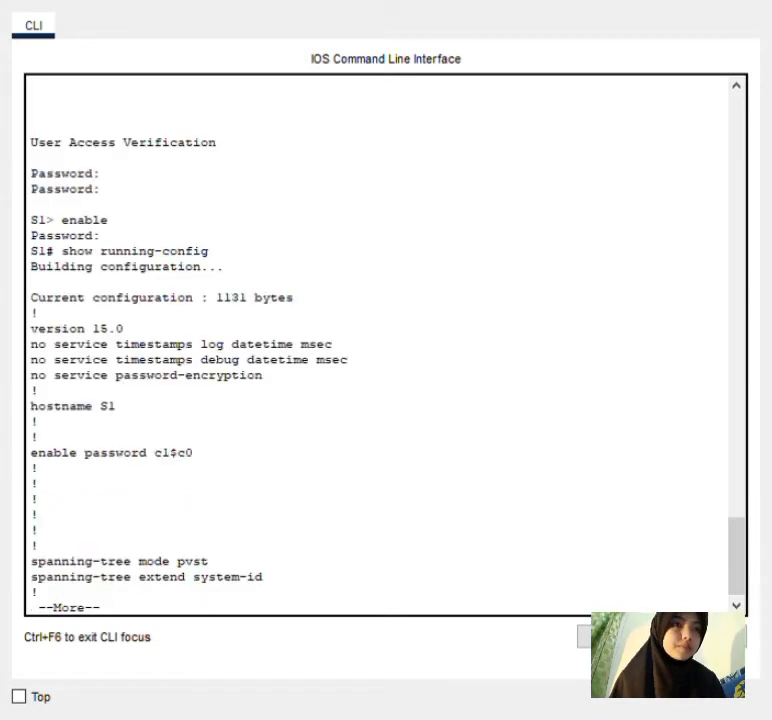
pyautogui.hotkey('ctrl', 'c')
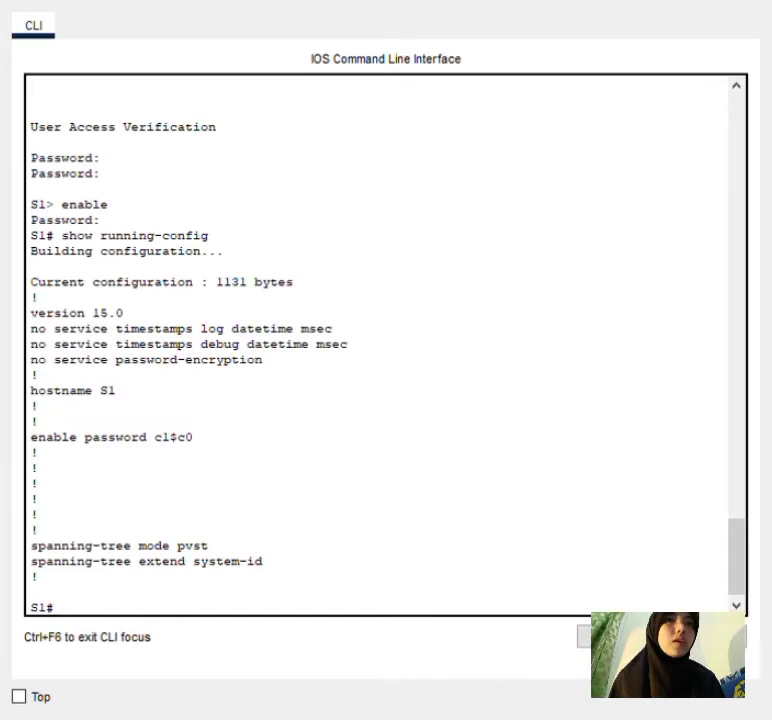
pyautogui.write('c')
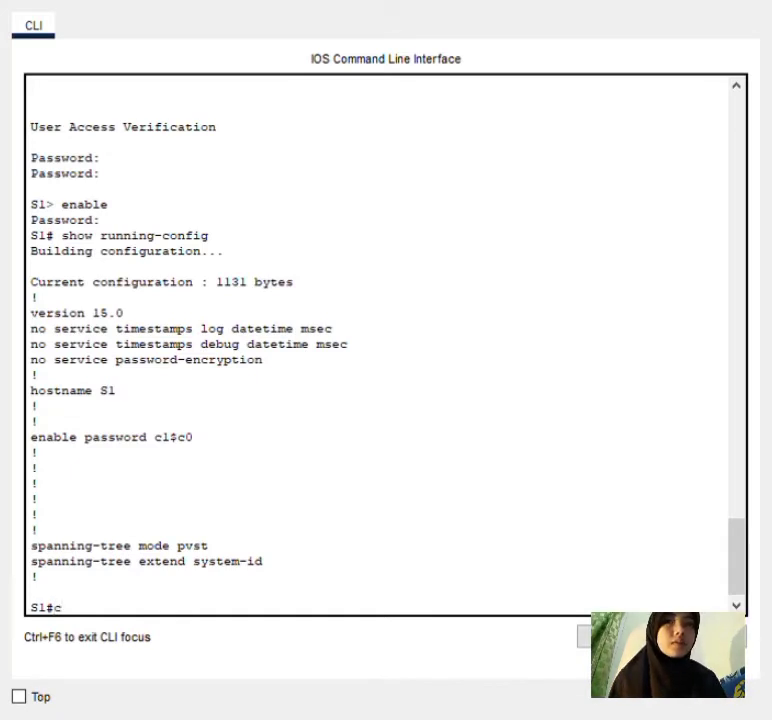
pyautogui.press('BackSpace')
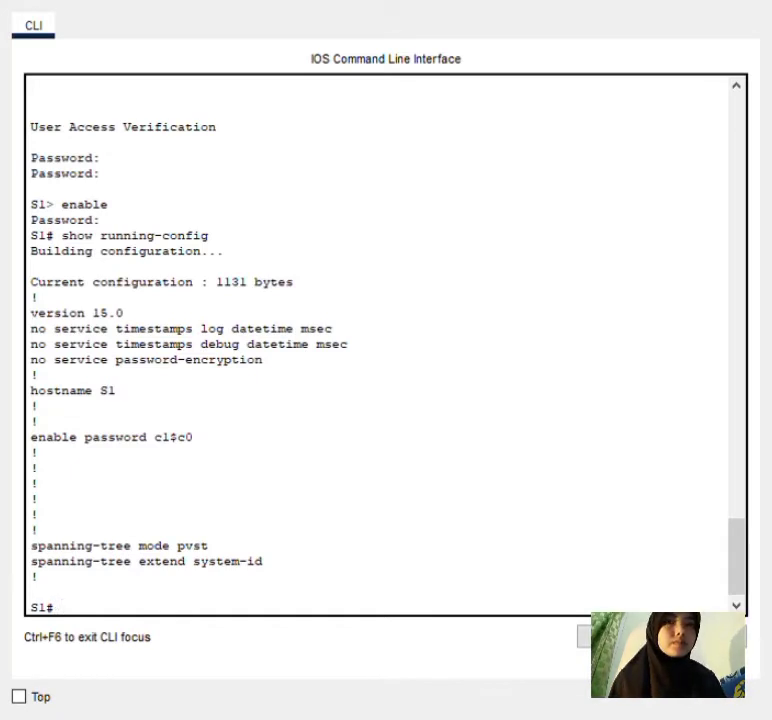
pyautogui.write('co')
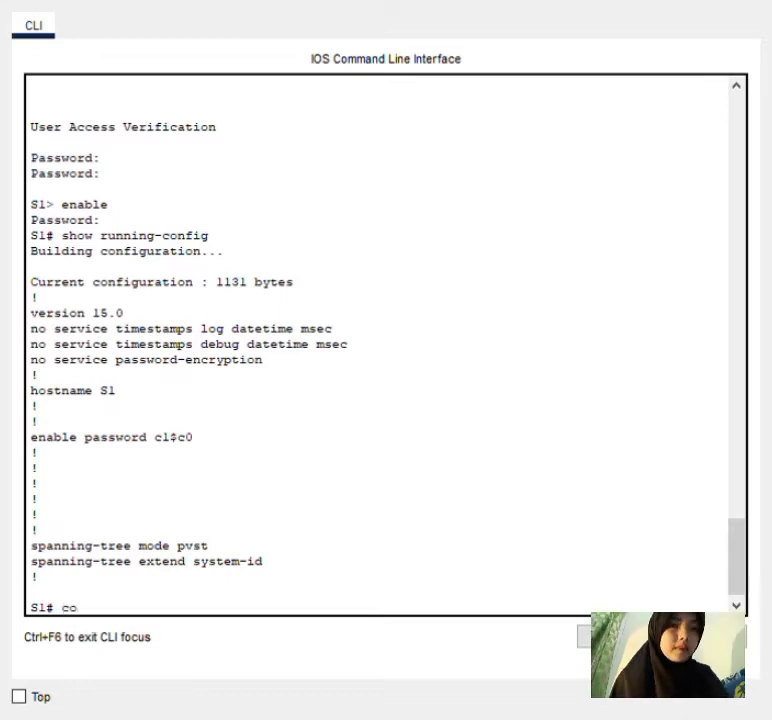
pyautogui.write('nfig t')
# Set an enable secret on S1 in global configuration and return to S1#.
pyautogui.press('Return')
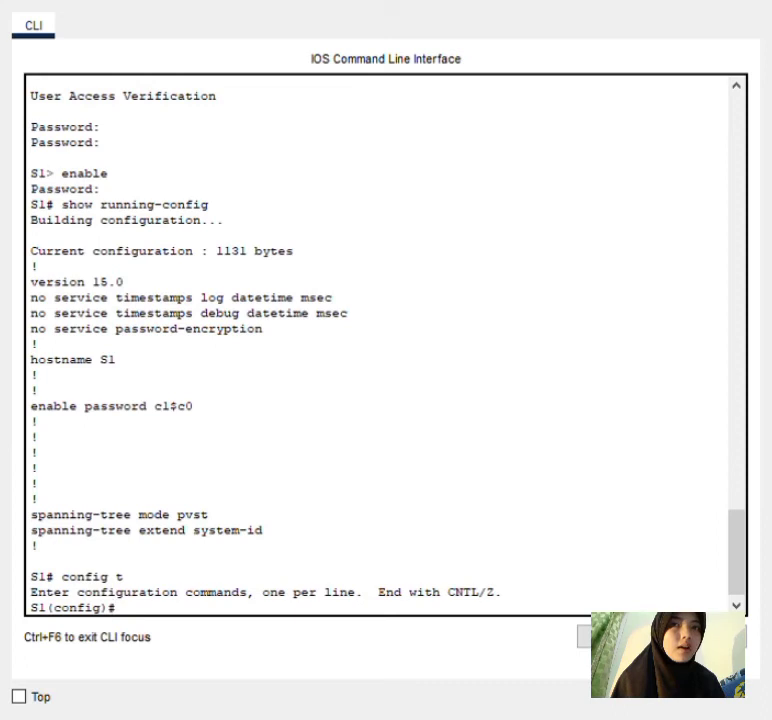
pyautogui.write('enable')
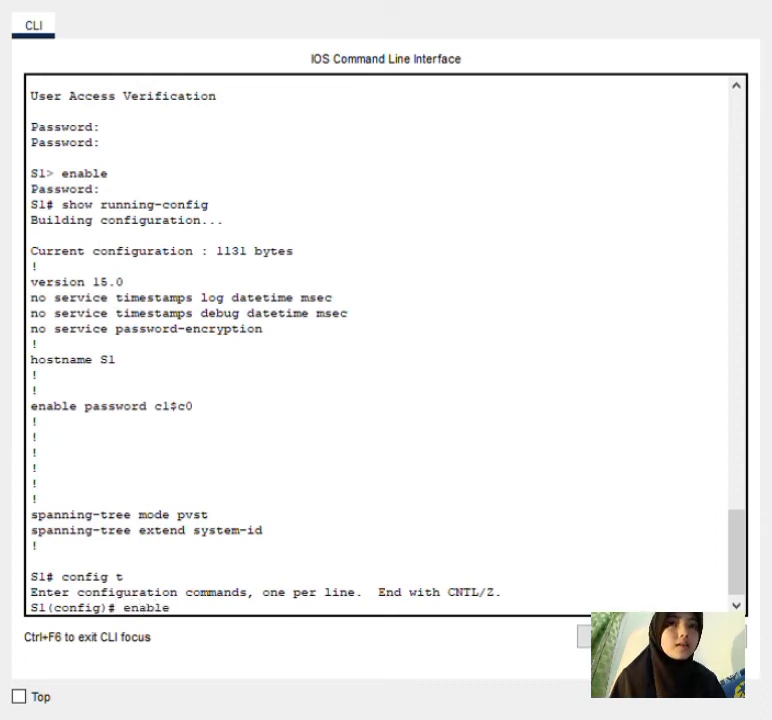
pyautogui.write(' secret')
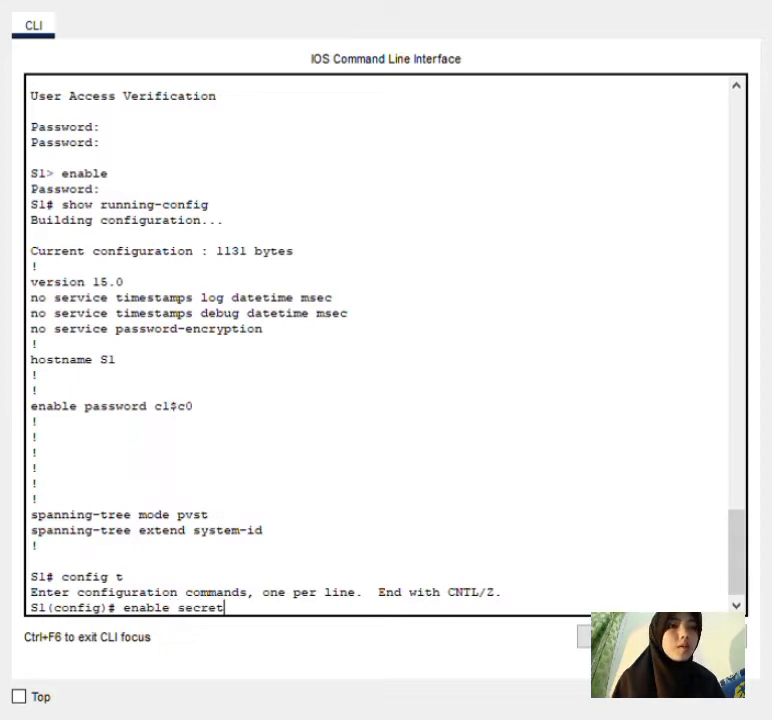
pyautogui.write(' itsa')
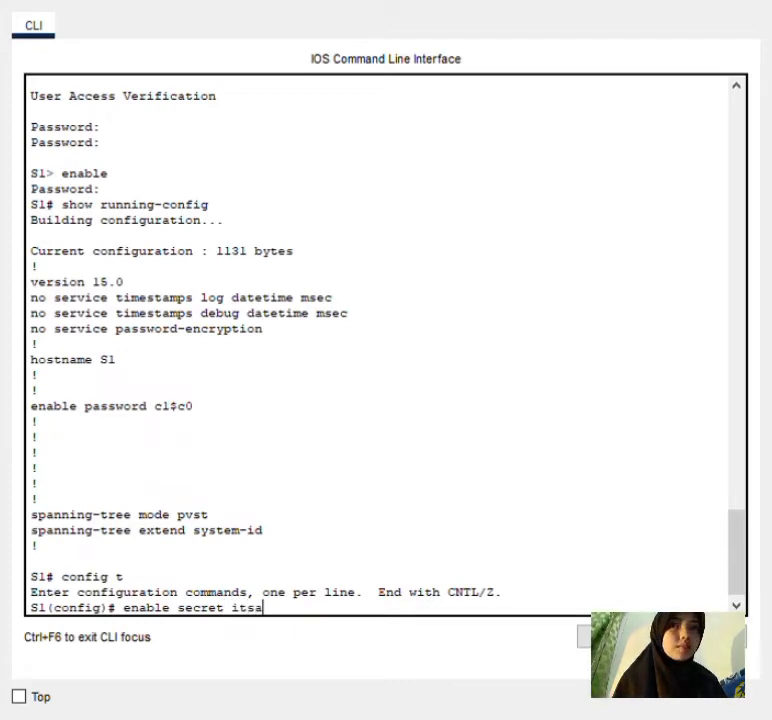
pyautogui.write('secret')
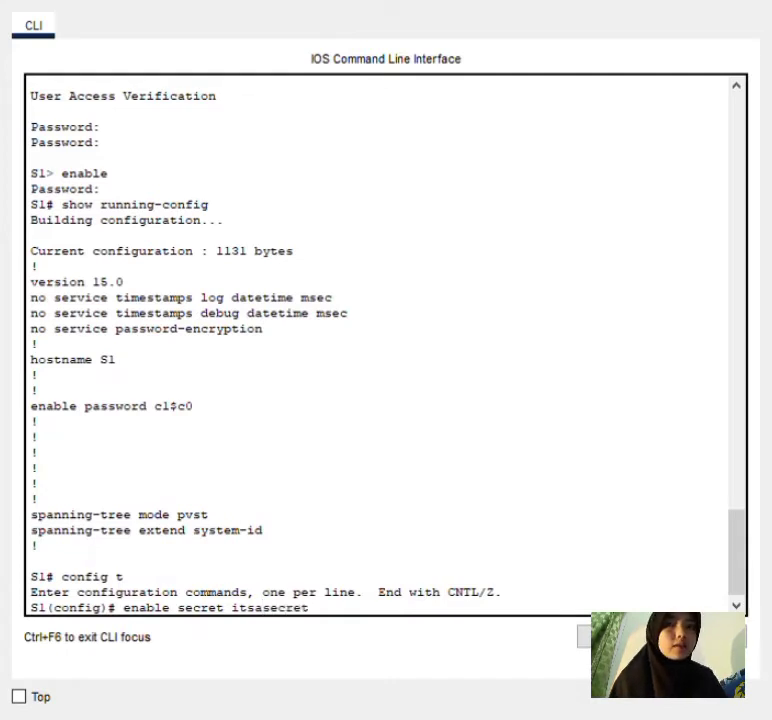
pyautogui.press('Return')
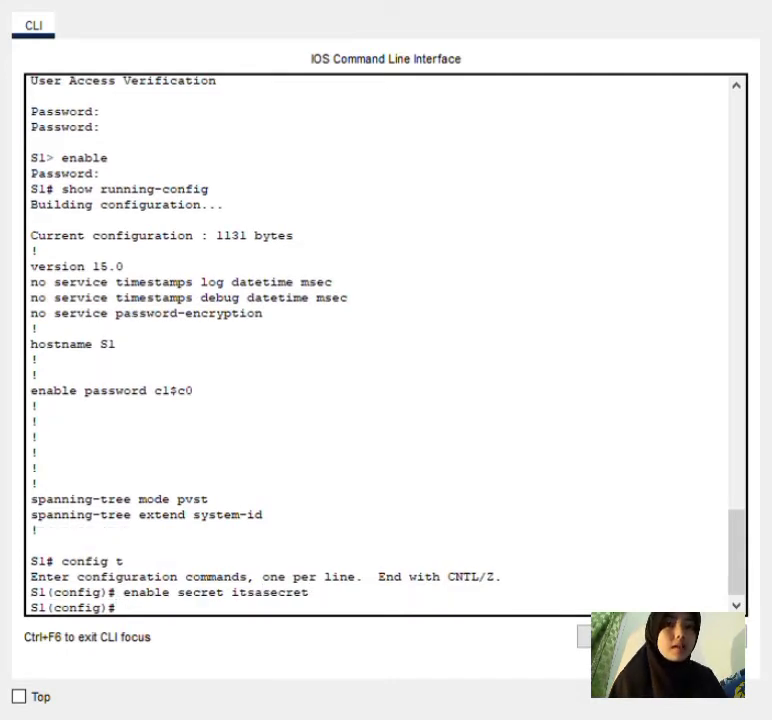
pyautogui.write('exit')
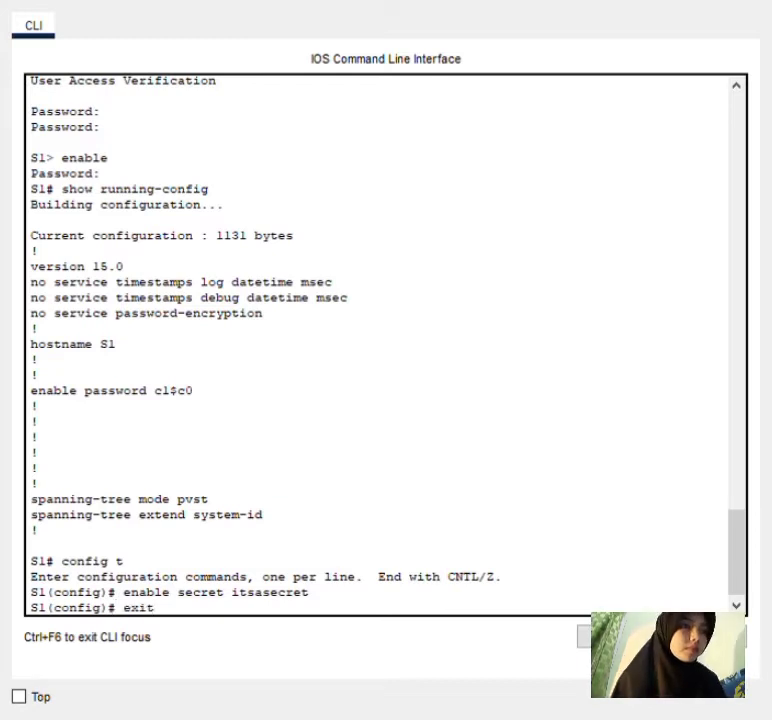
pyautogui.press('Return')
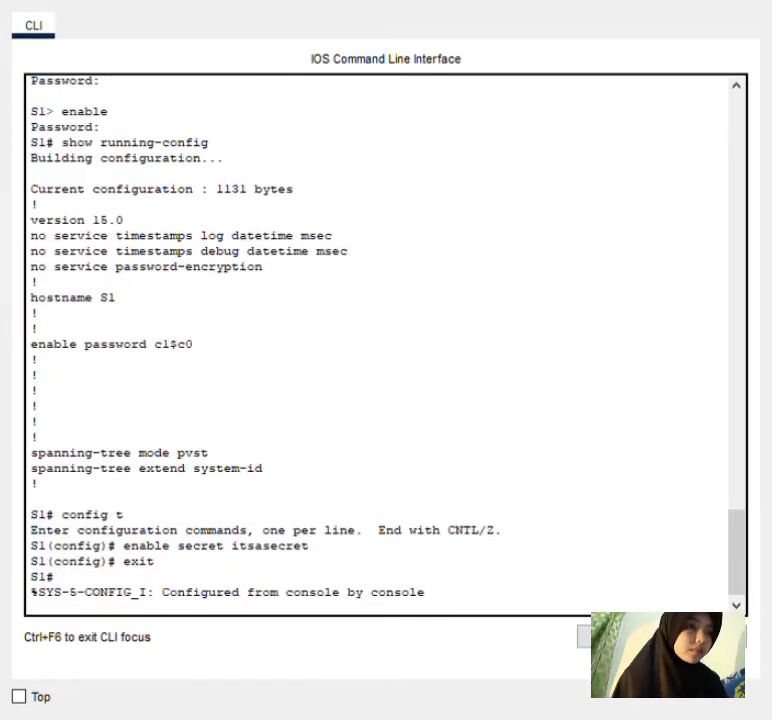
pyautogui.press('Return')
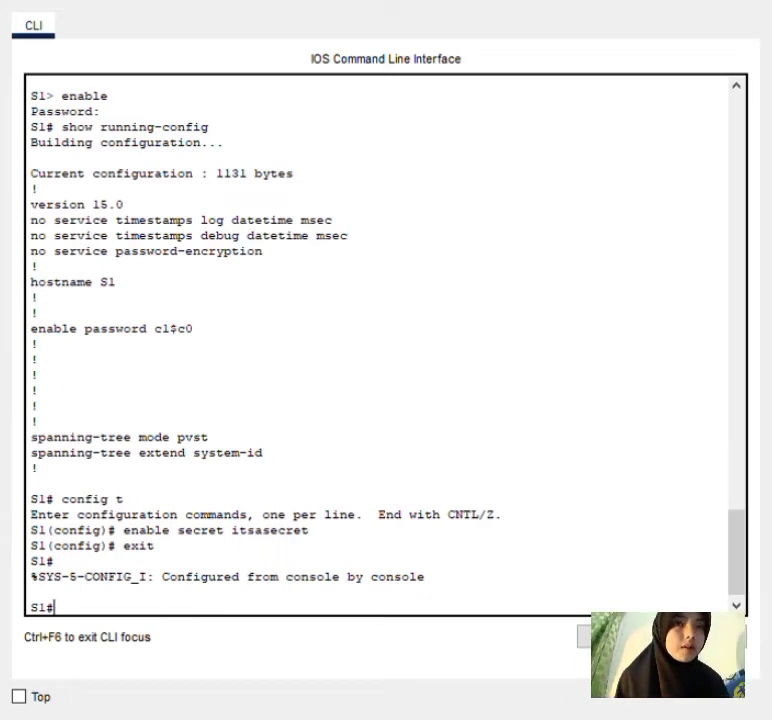
# Run show run to confirm the 1178-byte config with a hashed enable secret 5 line.
pyautogui.write('show run')
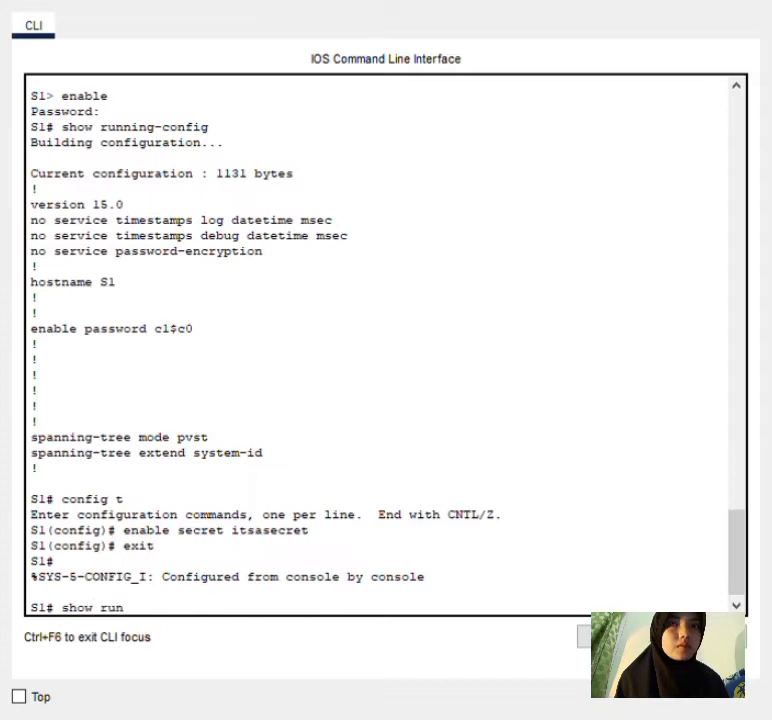
pyautogui.press('Return')
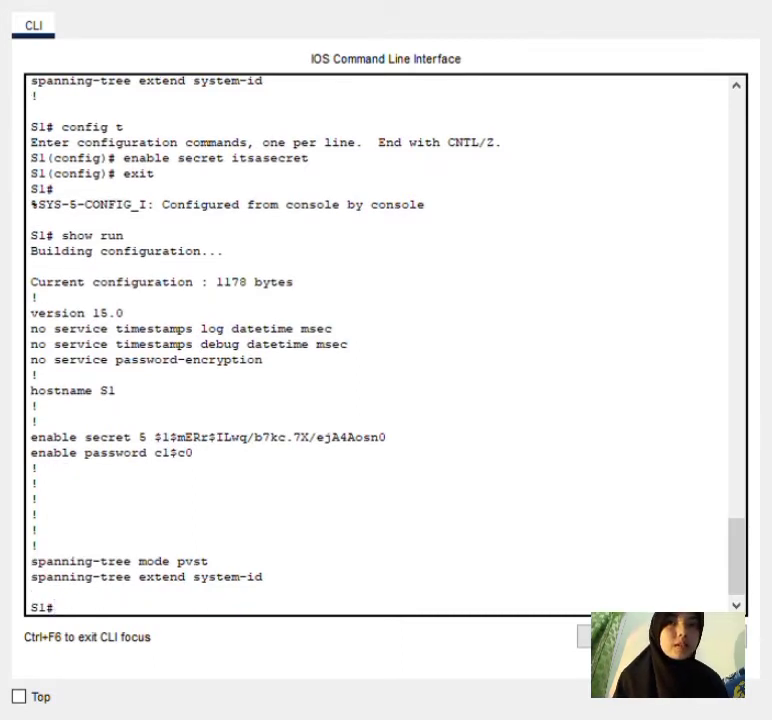
pyautogui.write('con')
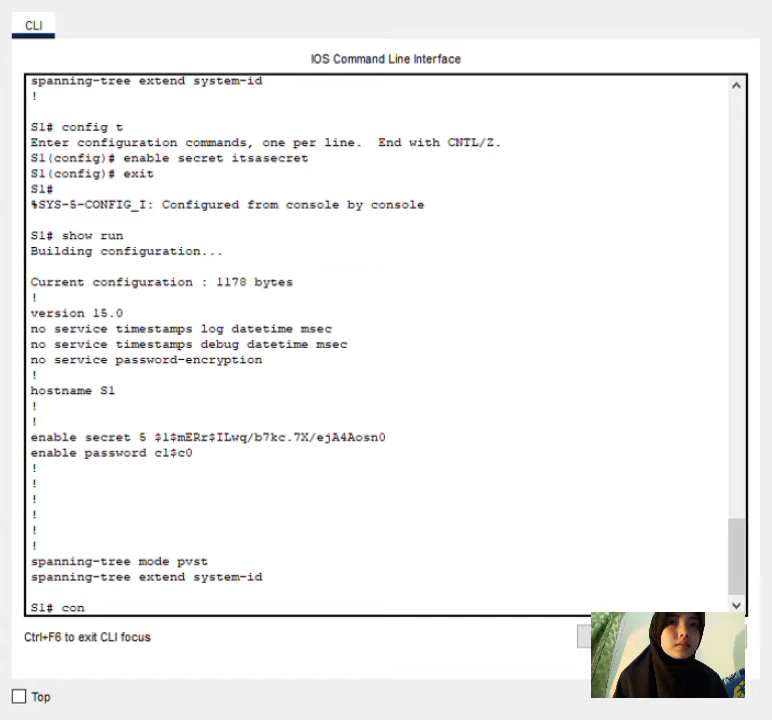
pyautogui.write('fig t')
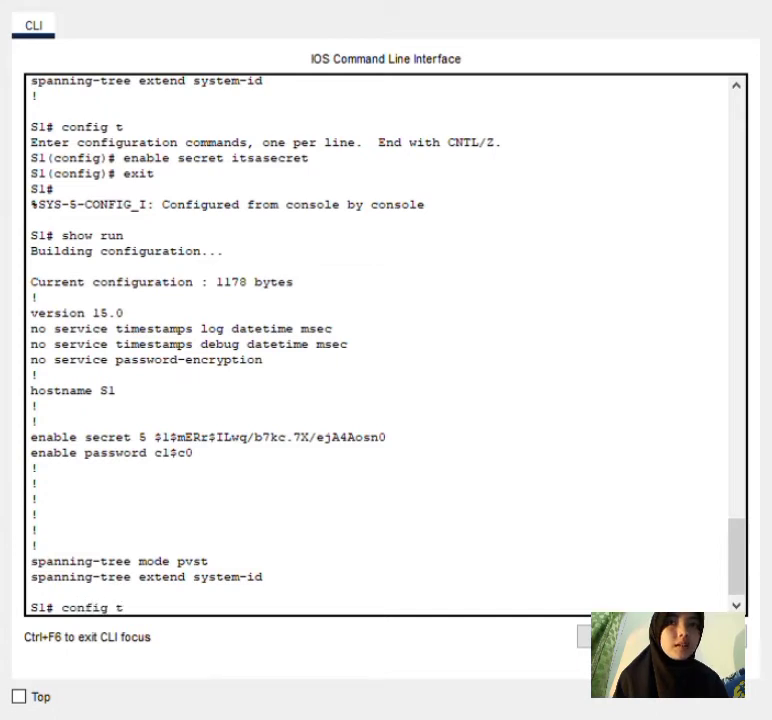
# Enable service password-encryption on S1 and exit back to the S1# prompt.
pyautogui.press('Return')
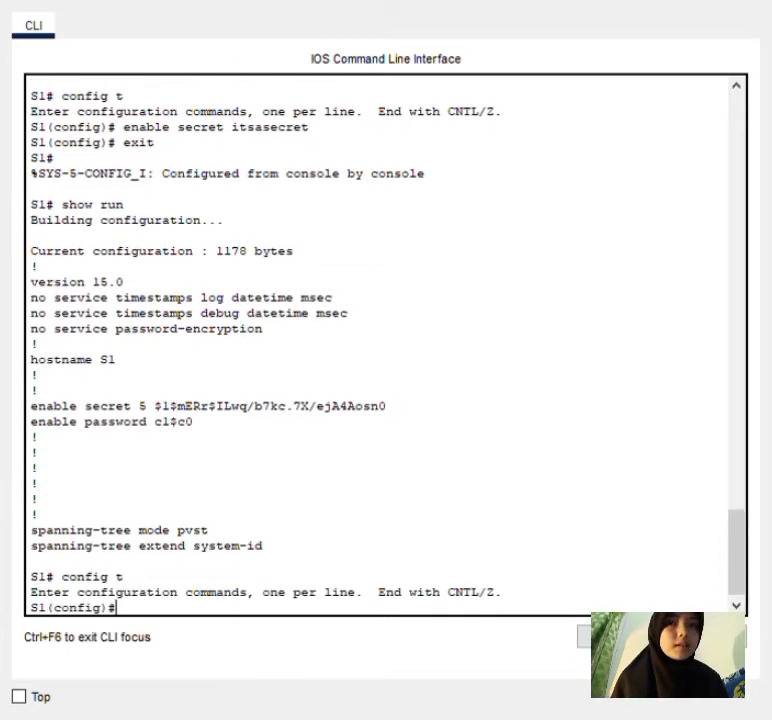
pyautogui.write('service')
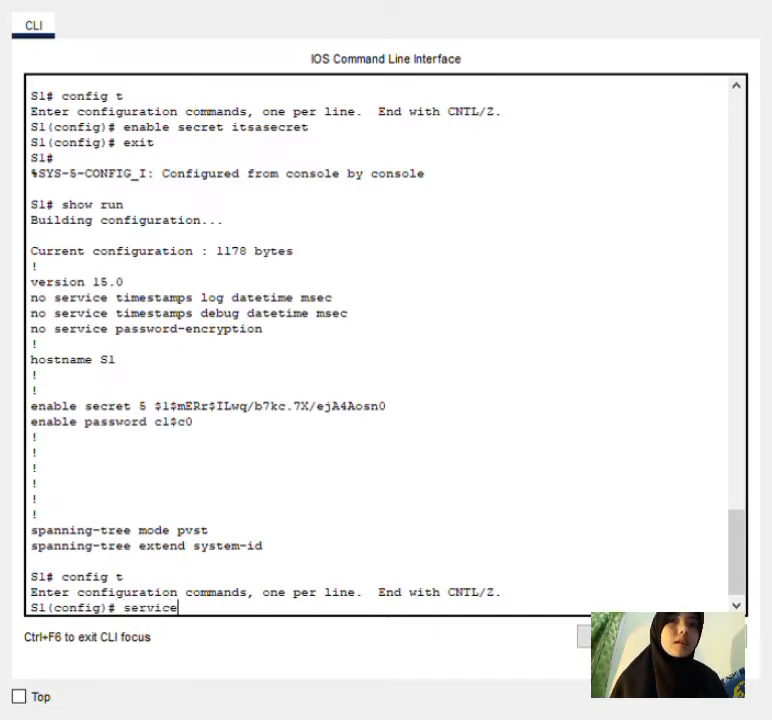
pyautogui.write(' p')
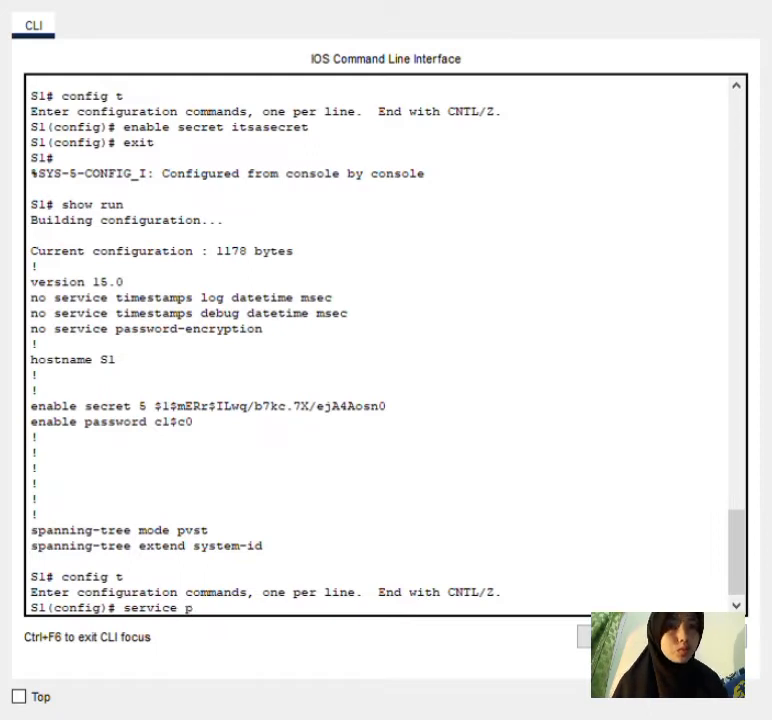
pyautogui.write('assword')
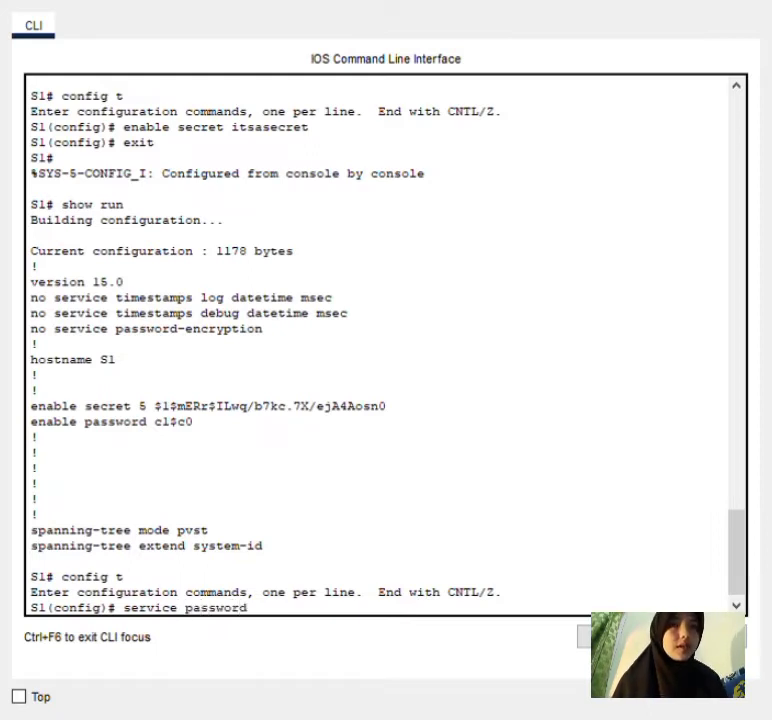
pyautogui.write('-encry')
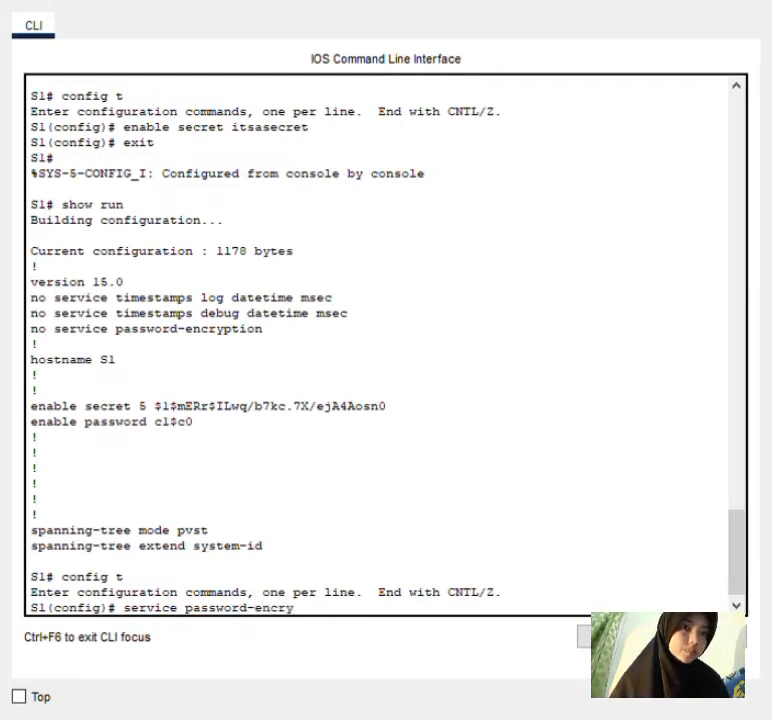
pyautogui.write('ption')
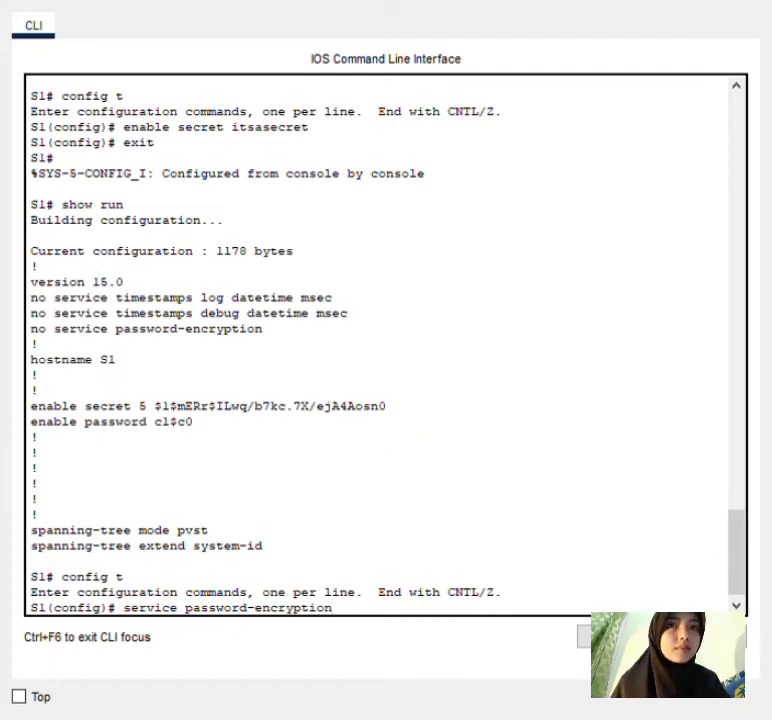
pyautogui.press('Return')
pyautogui.write('exit')
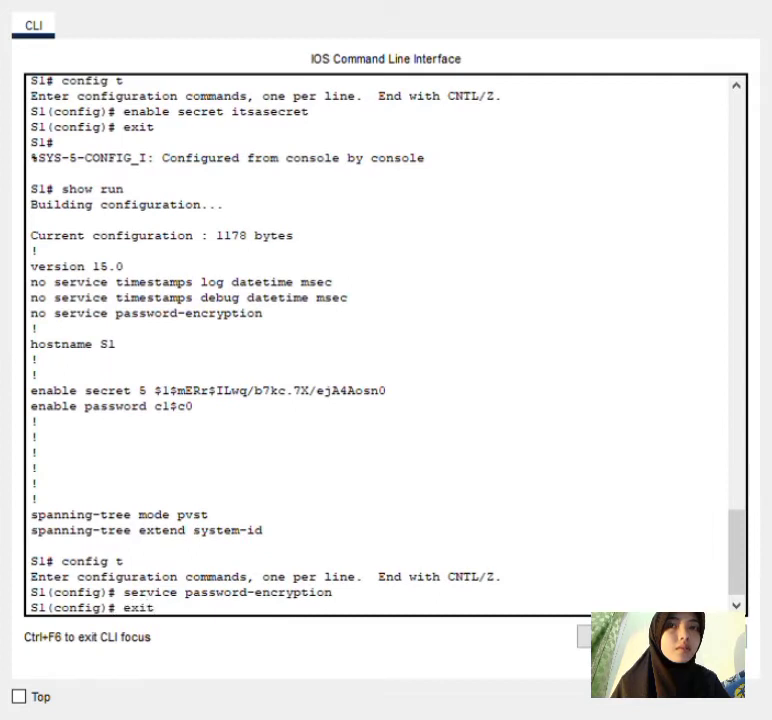
pyautogui.press('Return')
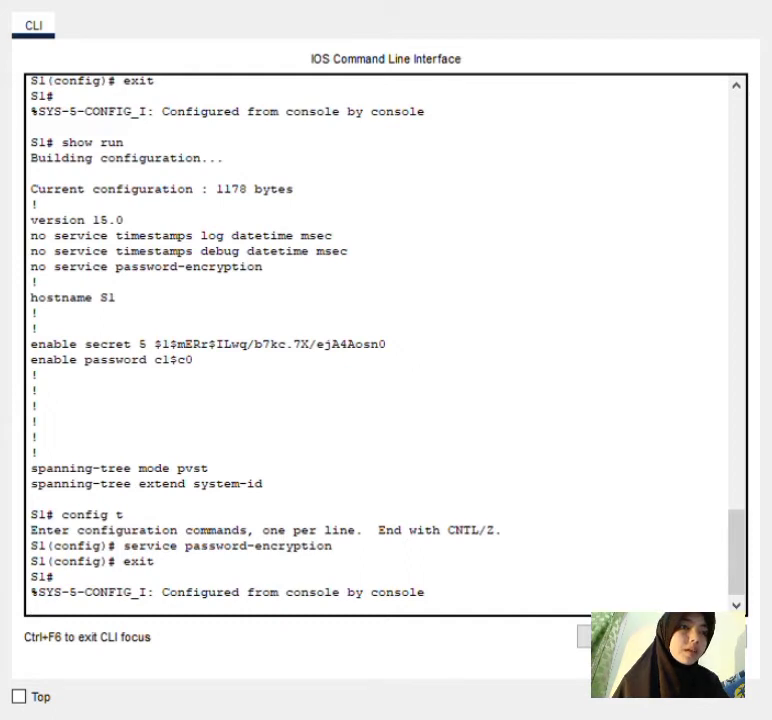
pyautogui.press('Return')
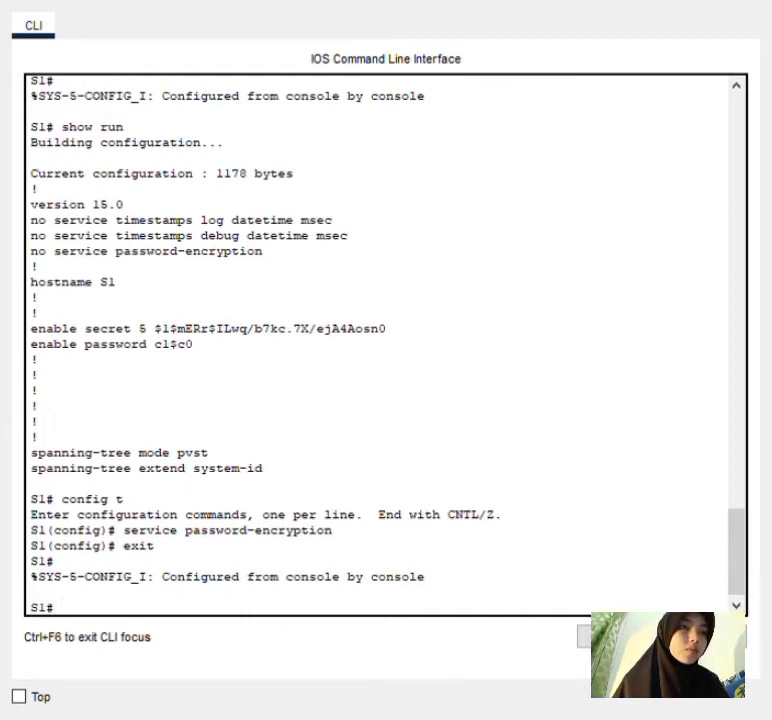
# Set S1's banner motd to "This is a secure system. Authorized Access Only!" and exit to S1#.
pyautogui.write('c')
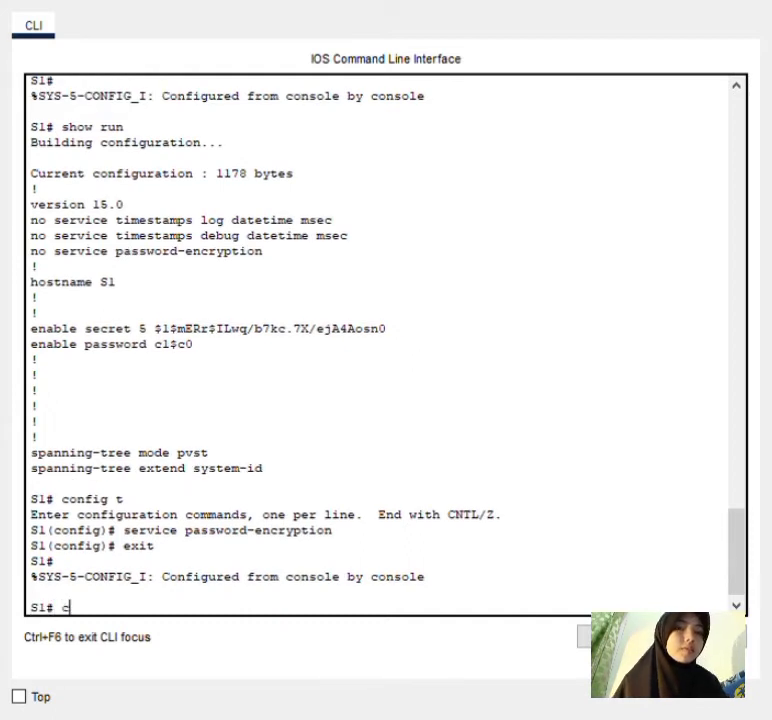
pyautogui.write('onfig t')
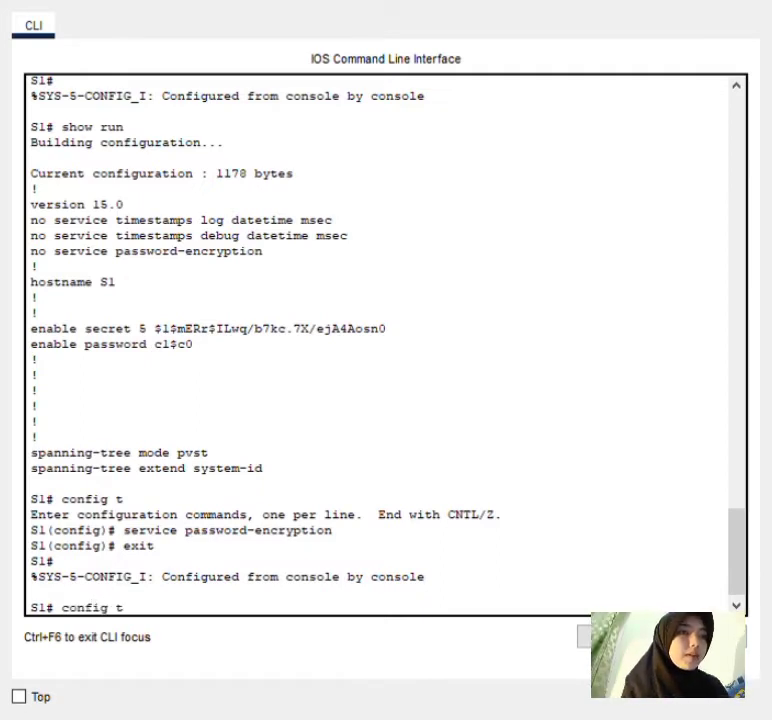
pyautogui.press('Return')
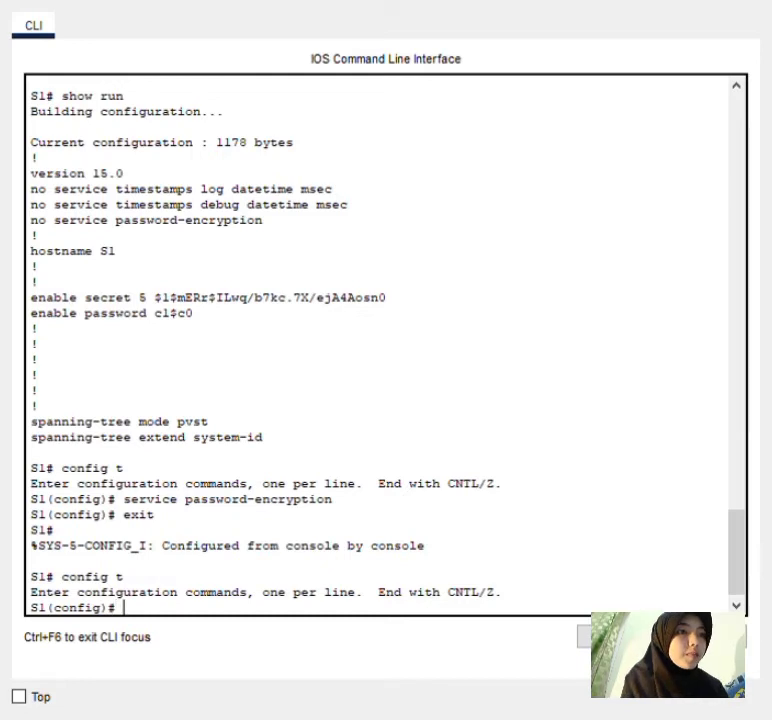
pyautogui.write('banne')
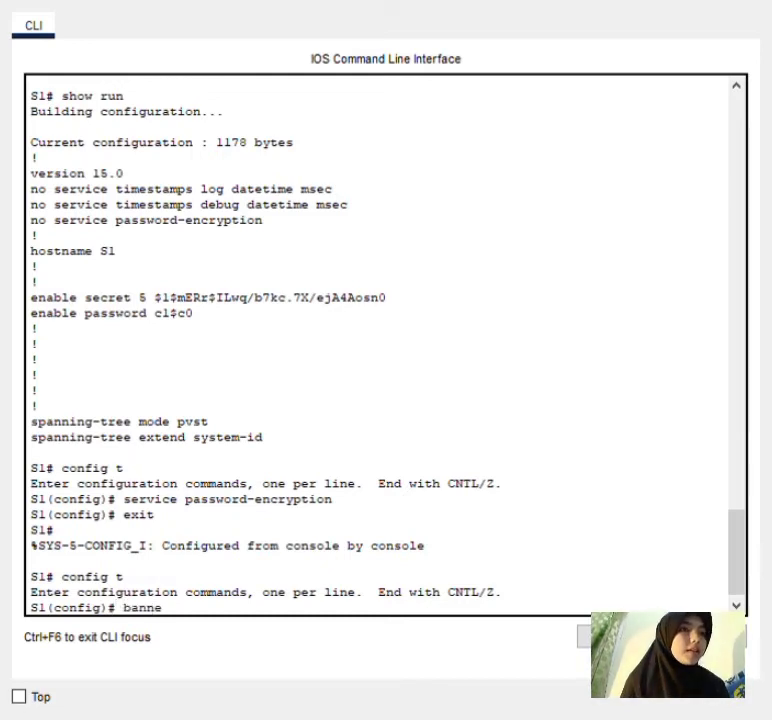
pyautogui.write('r motd')
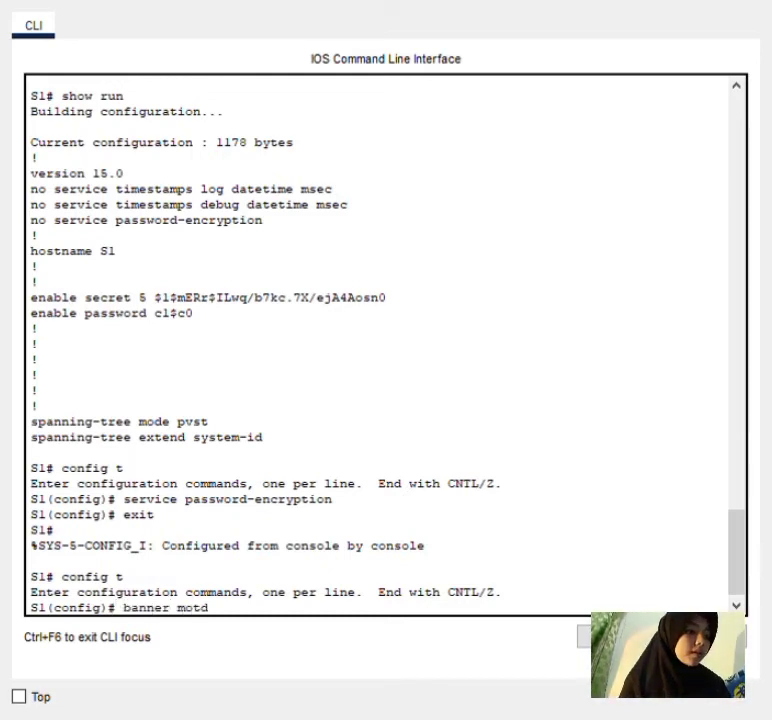
pyautogui.write(' "This is')
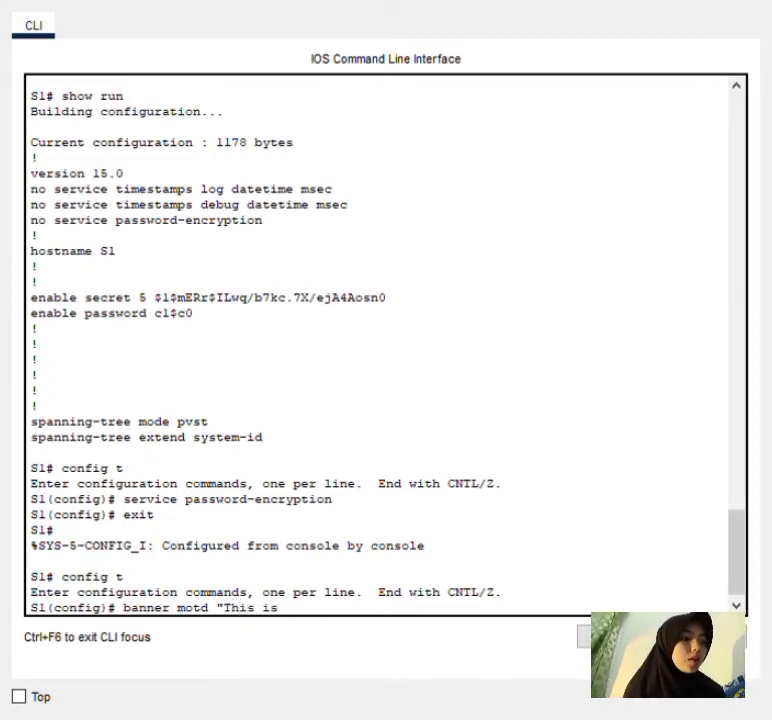
pyautogui.write(' a secu')
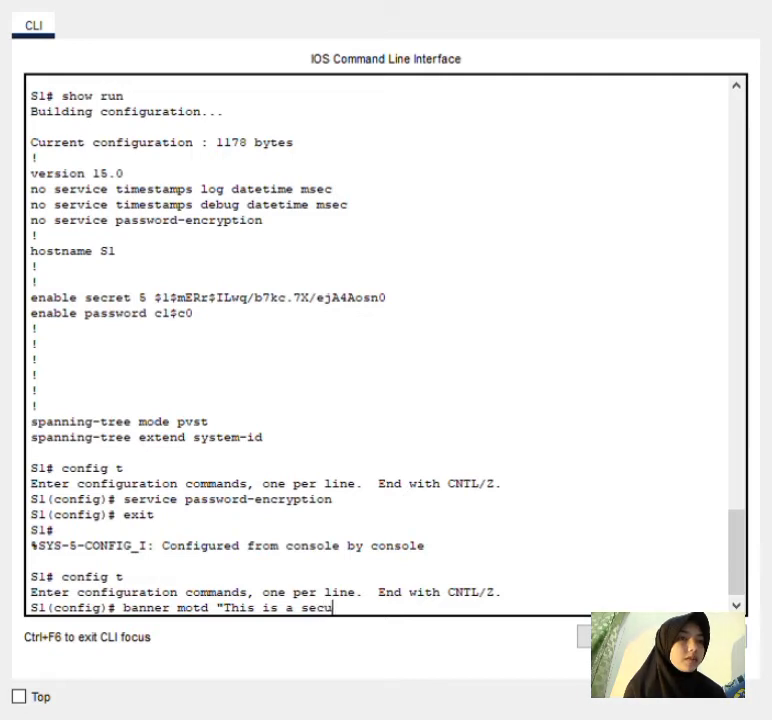
pyautogui.write('re system')
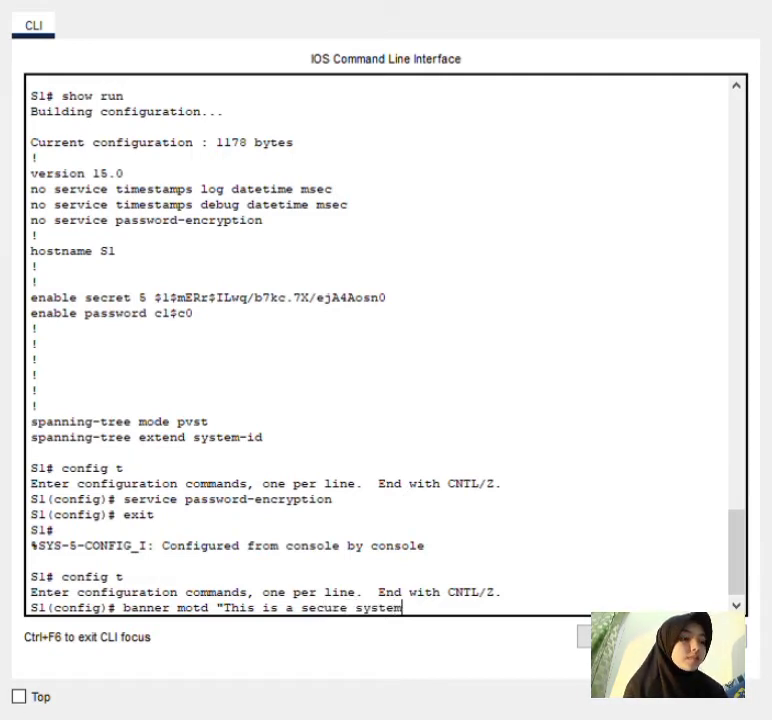
pyautogui.write('. a')
pyautogui.press('BackSpace')
pyautogui.write('A')
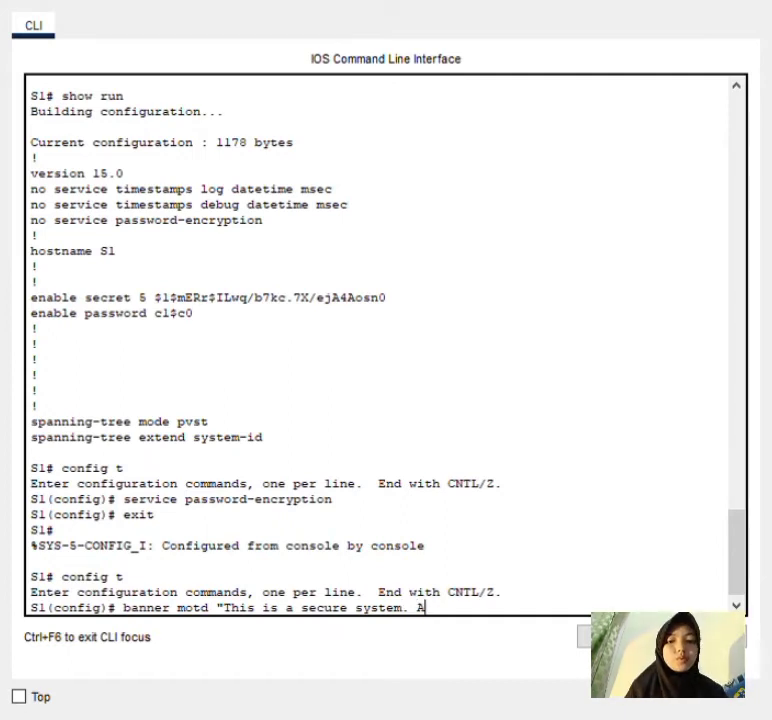
pyautogui.write('u')
pyautogui.write('th')
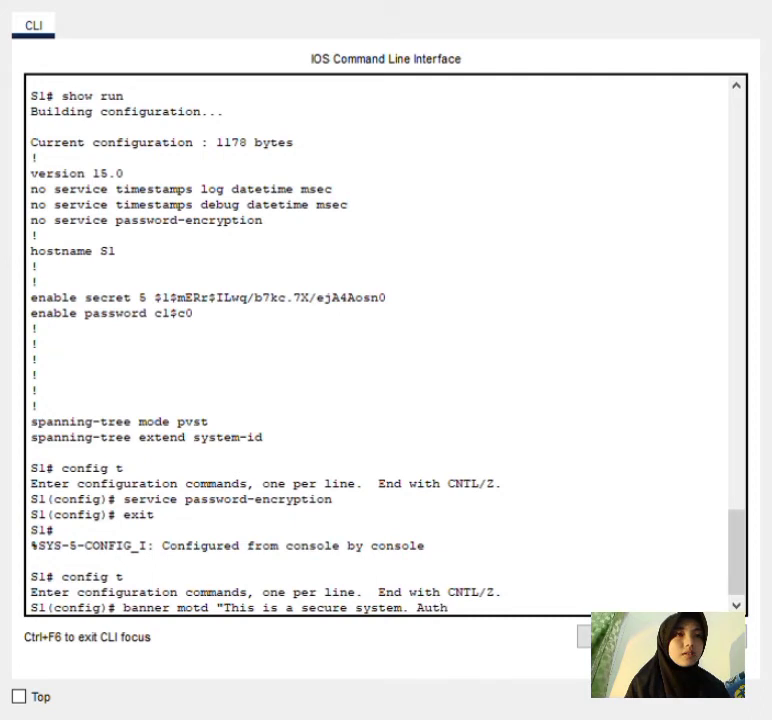
pyautogui.write('orized')
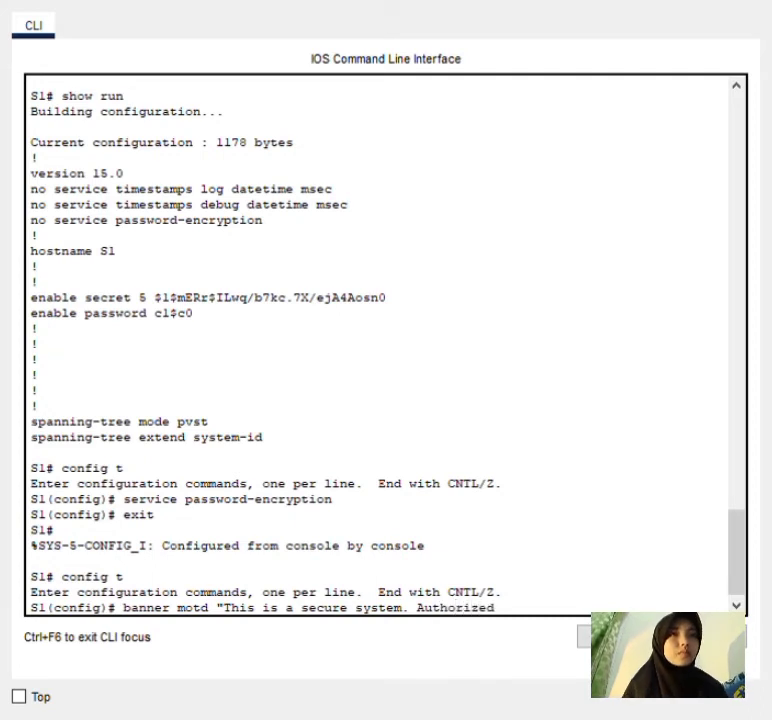
pyautogui.write(' Acce')
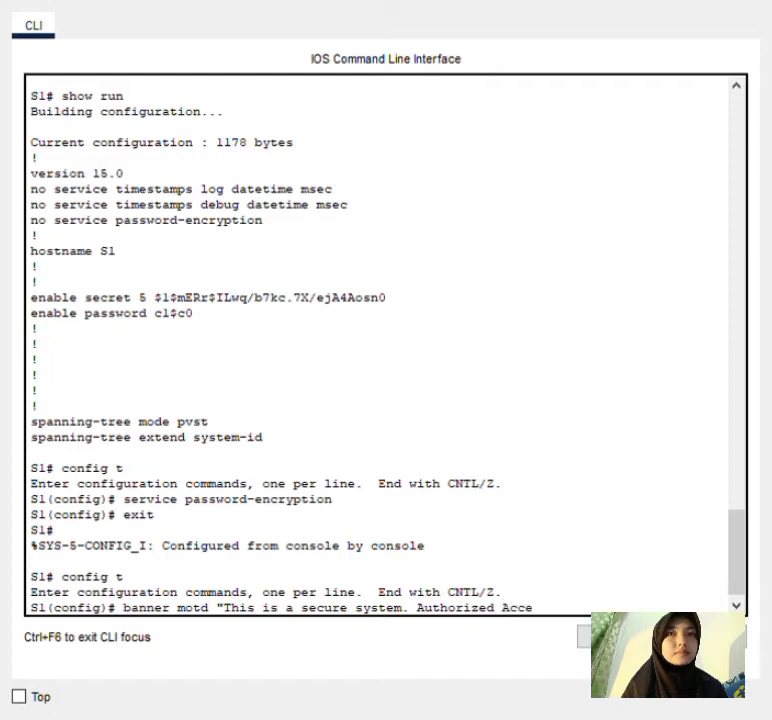
pyautogui.write('ss Only')
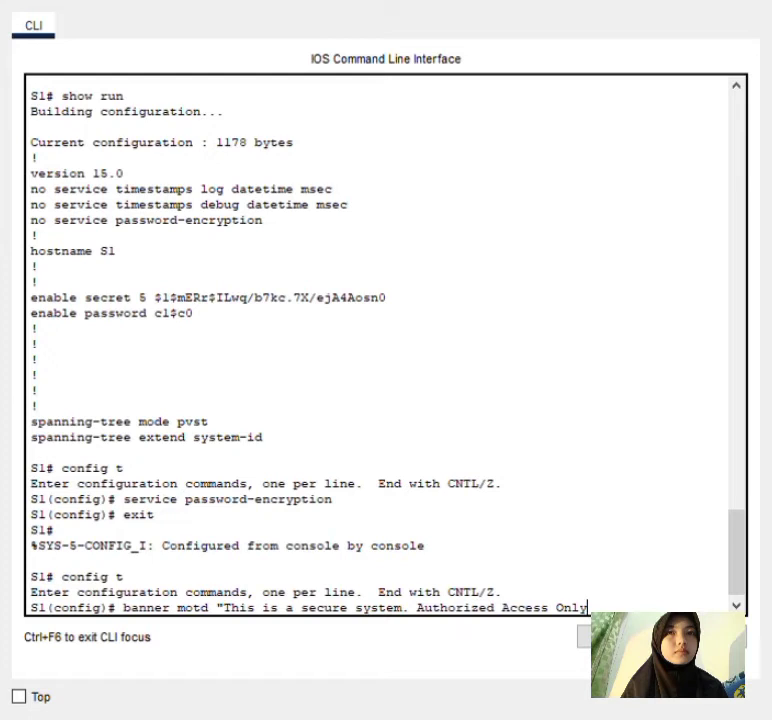
pyautogui.write('!"')
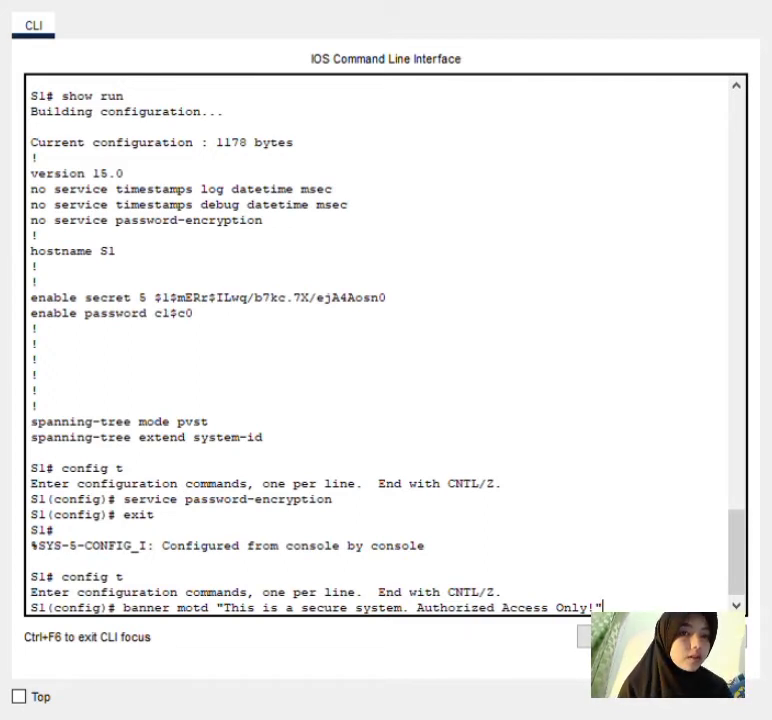
pyautogui.press('Return')
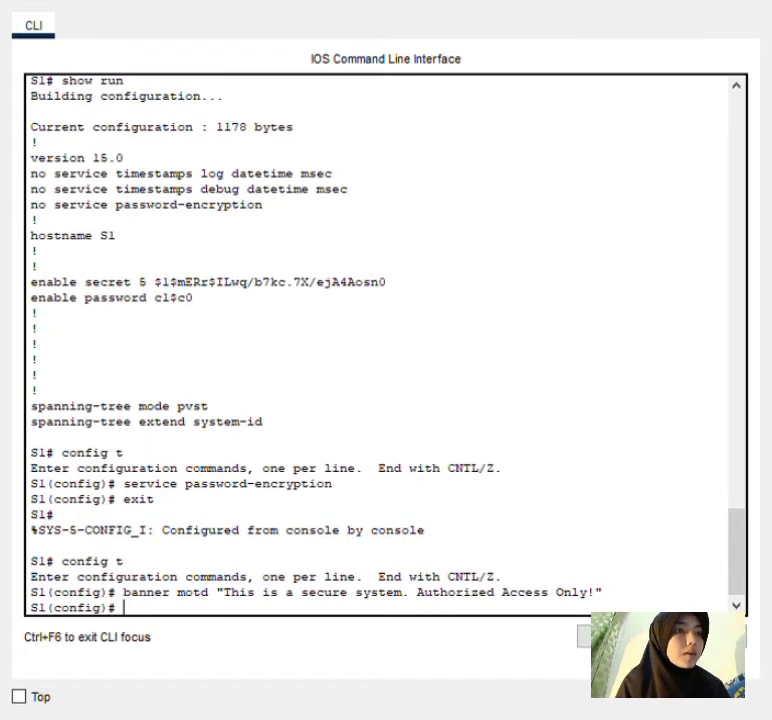
pyautogui.write('exit')
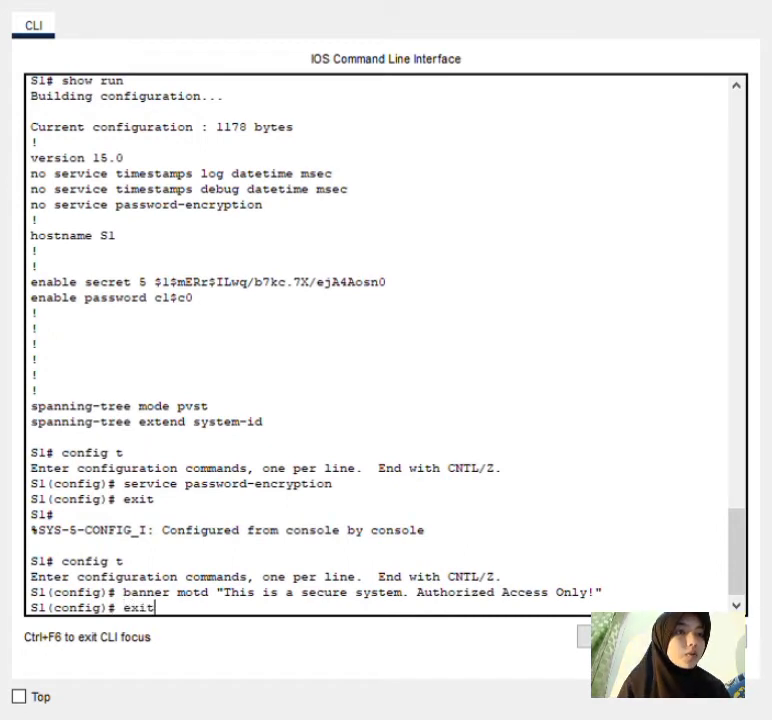
pyautogui.press('Return')
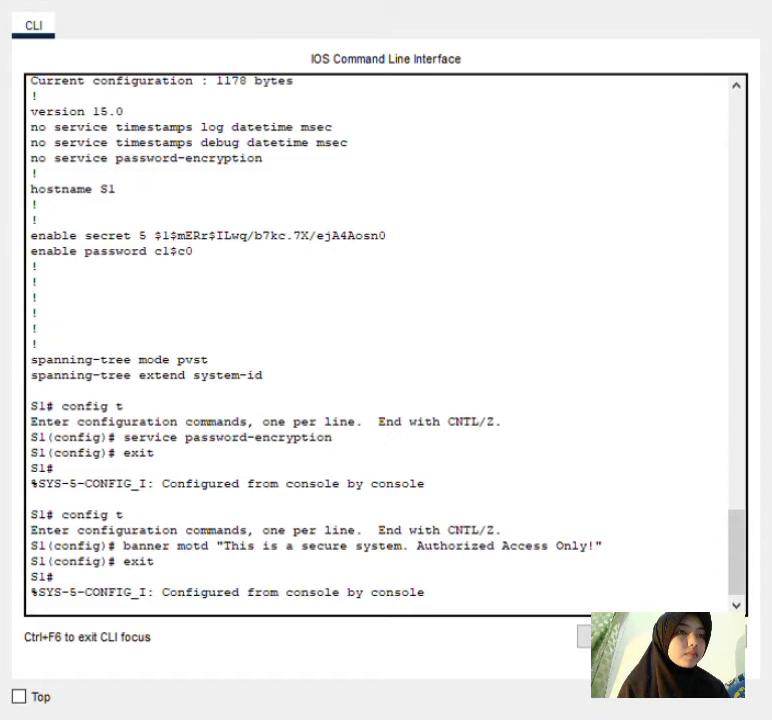
pyautogui.press('Return')
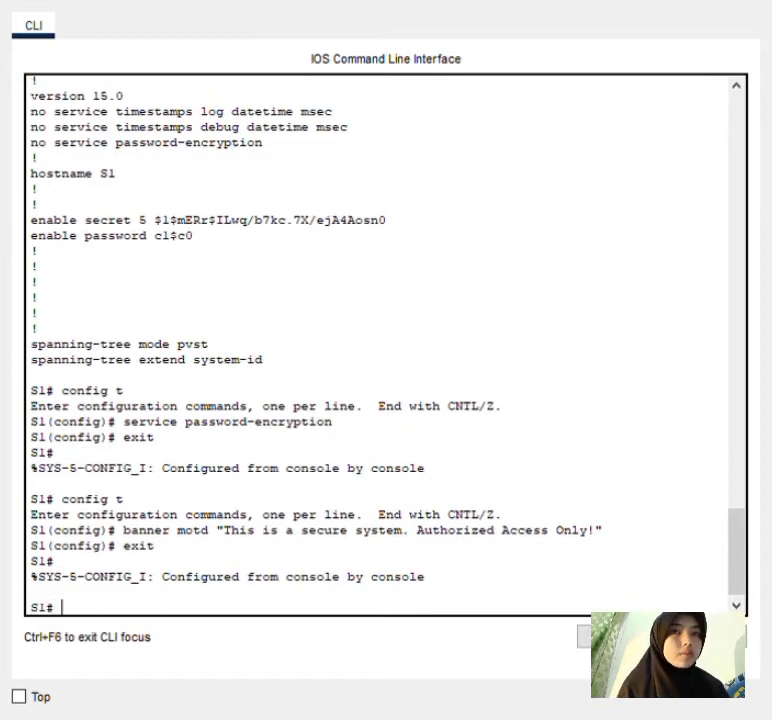
# Run copy running-config startup-config and accept the default startup-config destination name.
pyautogui.write('coppy')
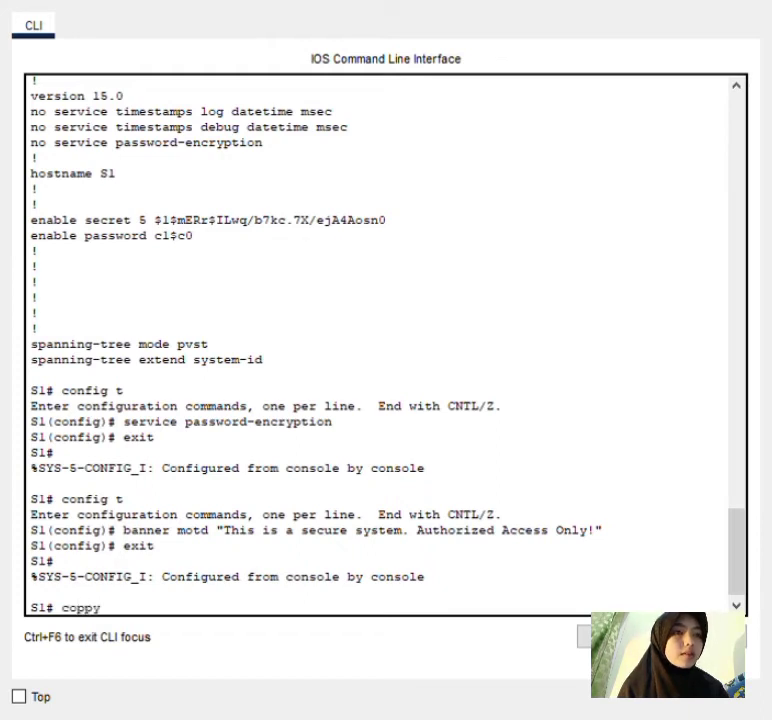
pyautogui.press('BackSpace')
pyautogui.press('BackSpace')
pyautogui.write('y ru')
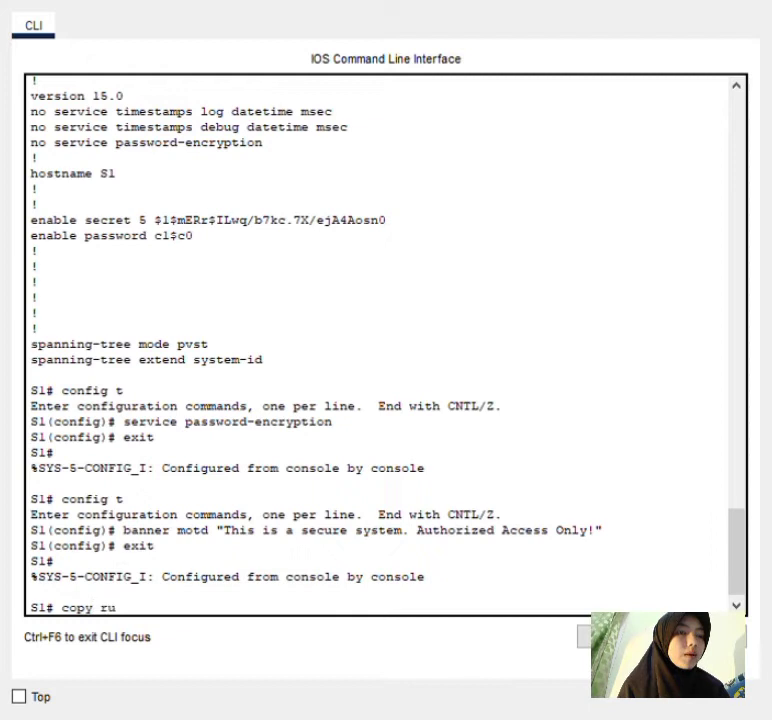
pyautogui.write('nning')
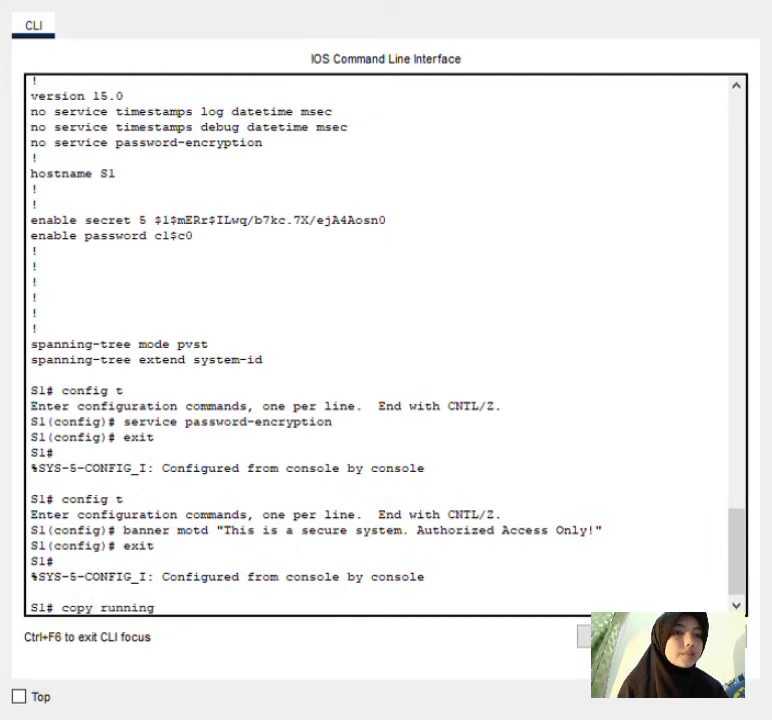
pyautogui.write('-')
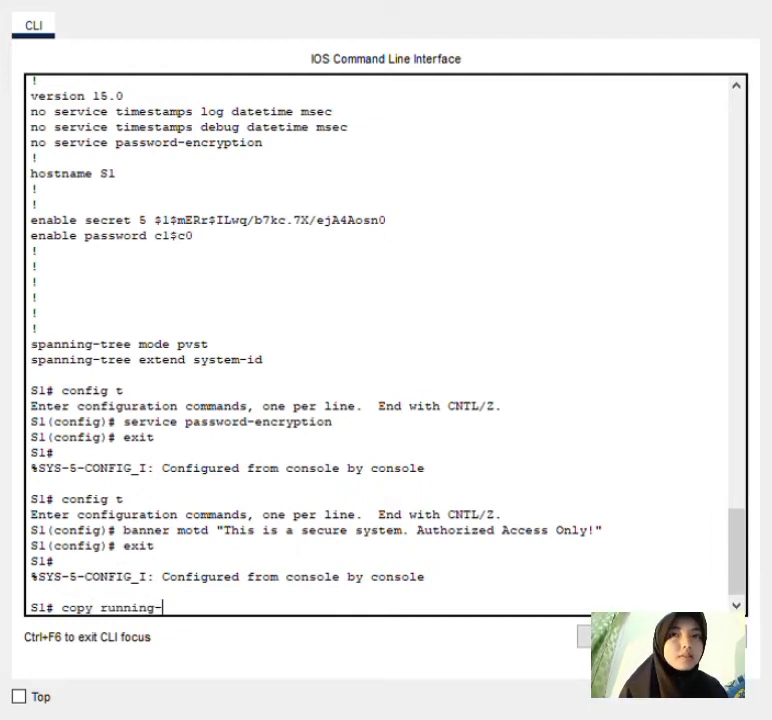
pyautogui.write('config')
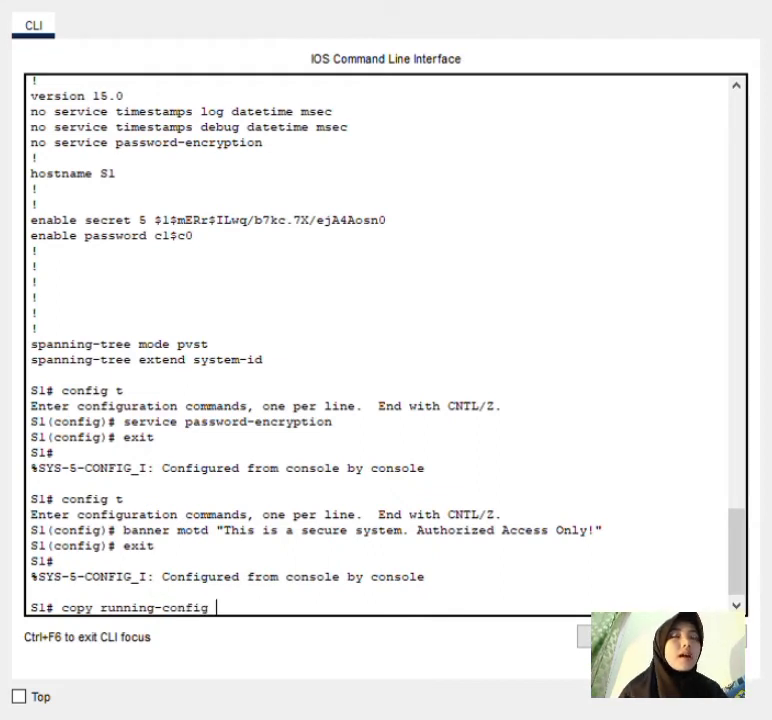
pyautogui.write(' start-up')
pyautogui.press('BackSpace')
pyautogui.press('BackSpace')
pyautogui.press('BackSpace')
pyautogui.write('up-config')
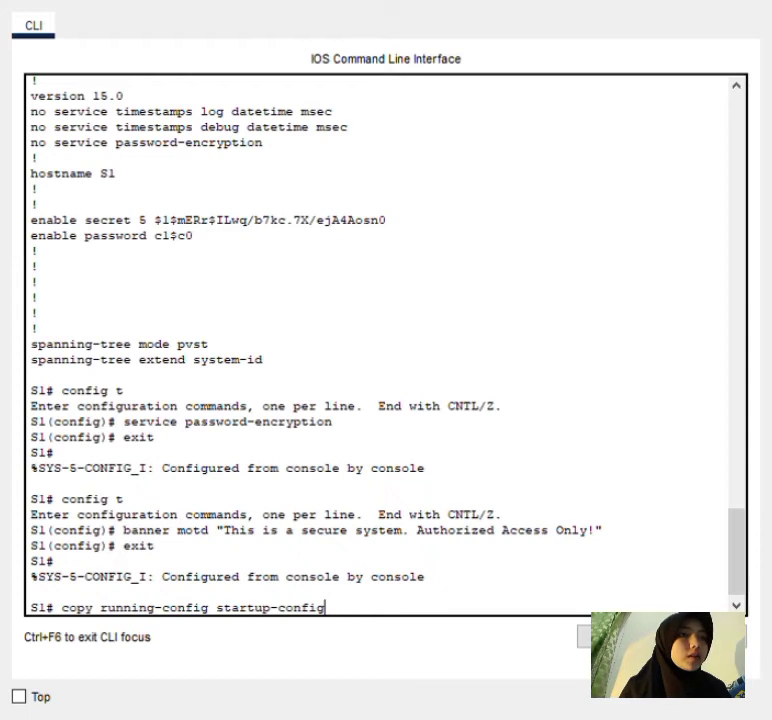
pyautogui.press('Return')
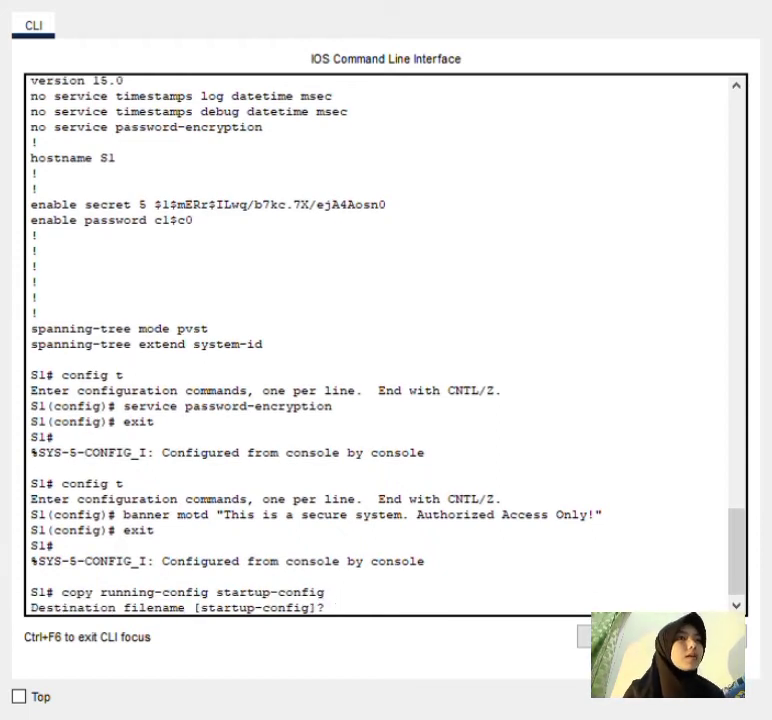
pyautogui.press('Return')
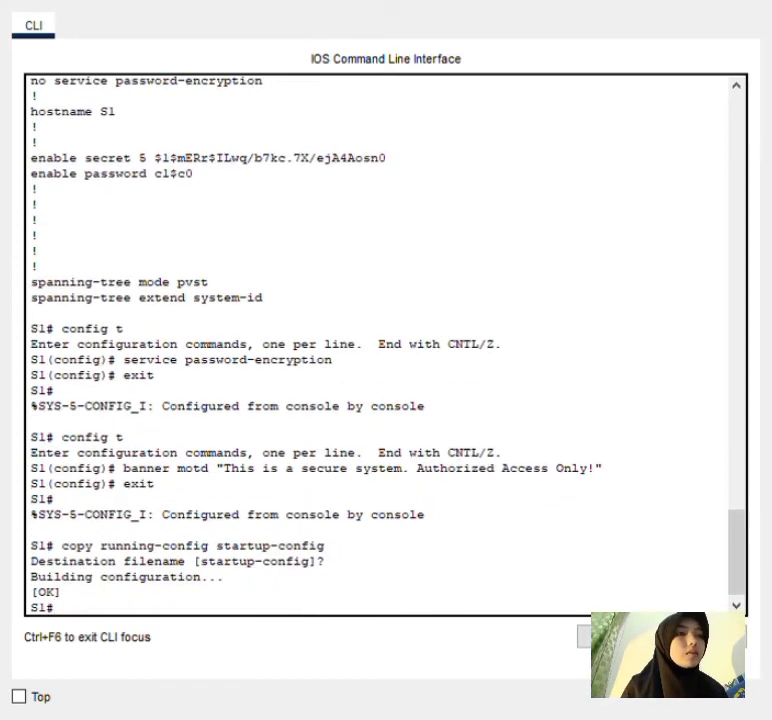